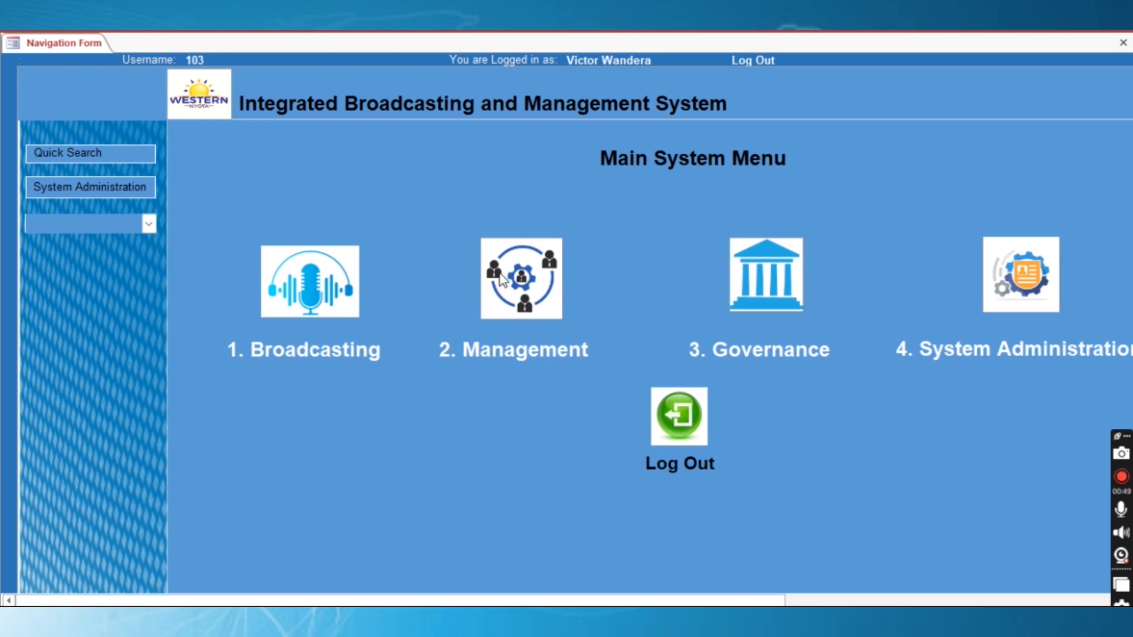
# Go from the main menu's Management entry to the Administration System Menu
pyautogui.click(517, 351)
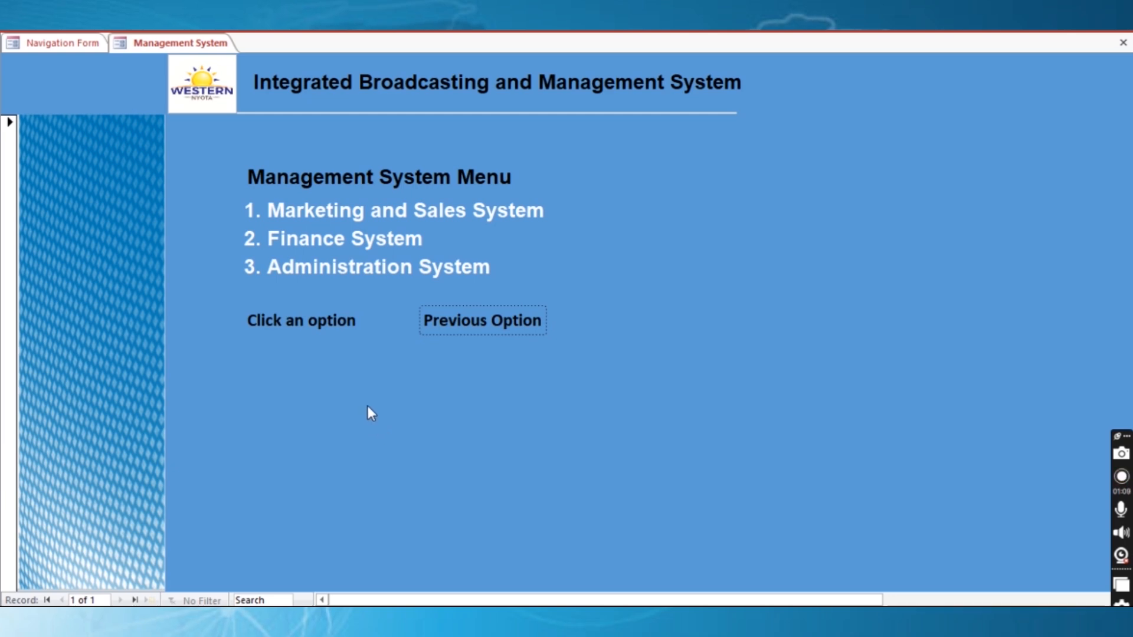
pyautogui.click(352, 278)
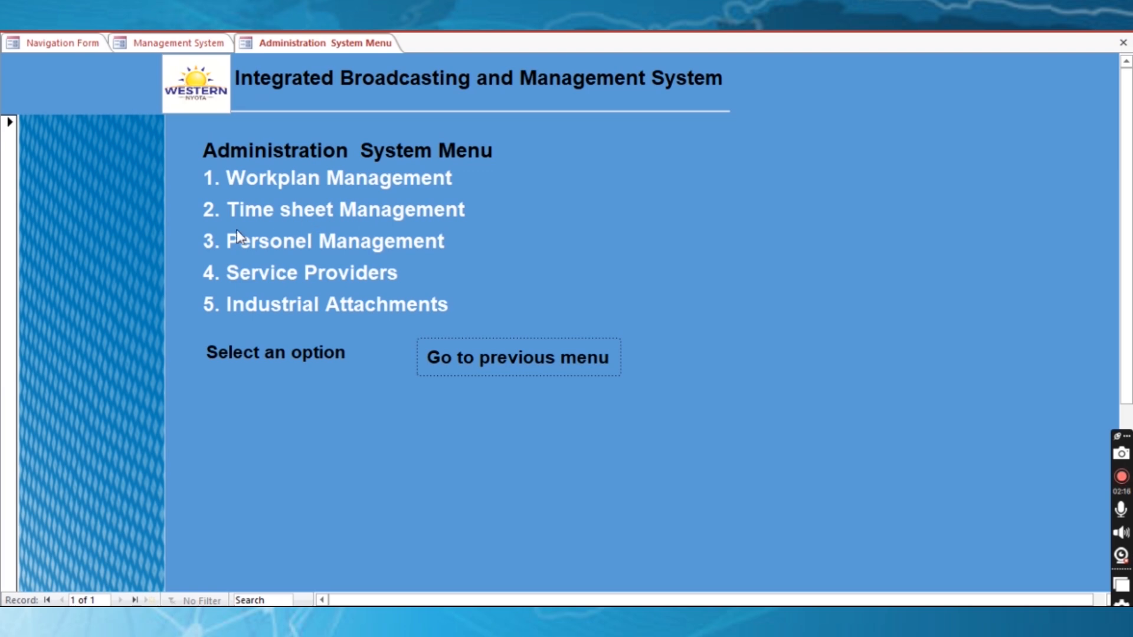
# Open the empty Timesheet Entry datasheet from the Time Sheet Management menu
pyautogui.click(354, 216)
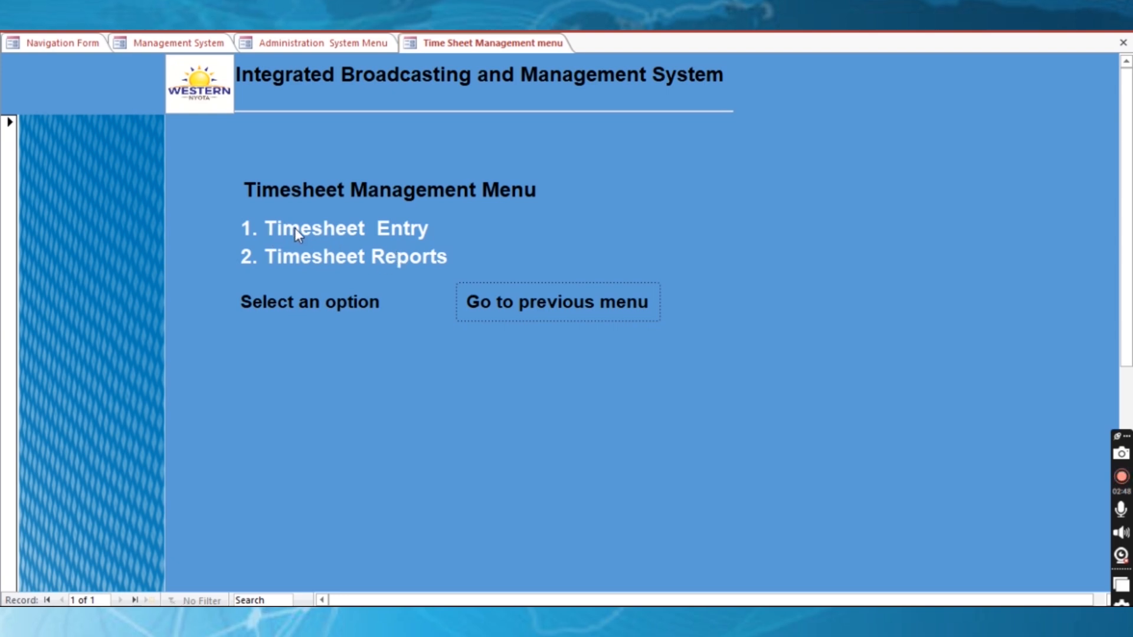
pyautogui.click(385, 229)
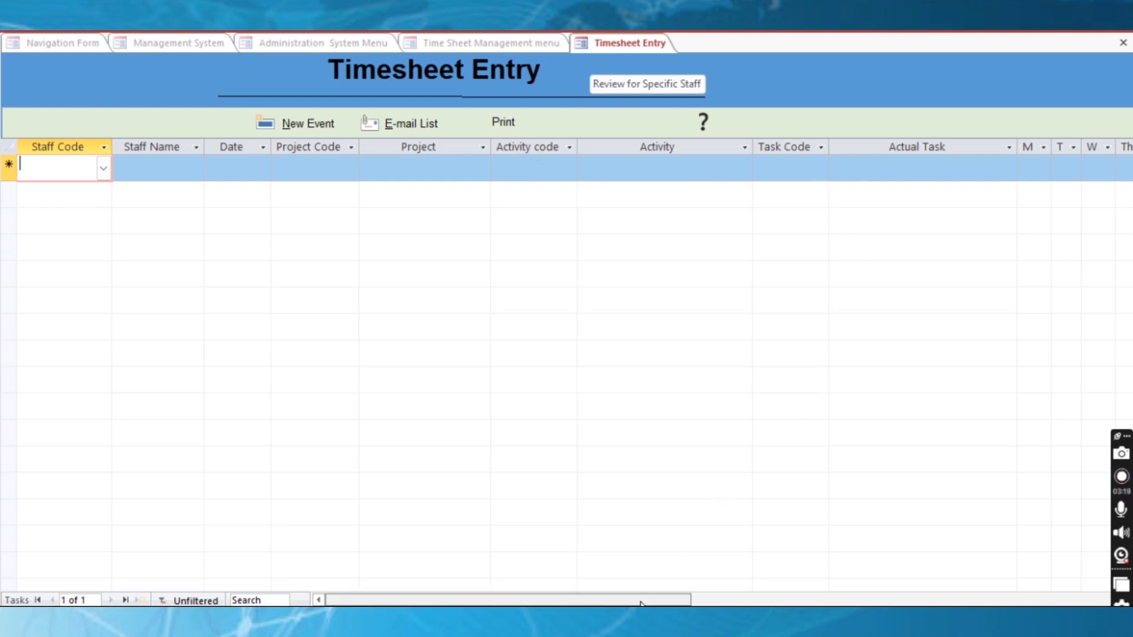
# Start a timesheet record with staff code 103, the staff member's name and date 29/01/2024
pyautogui.moveTo(647, 600); pyautogui.dragTo(720, 598)
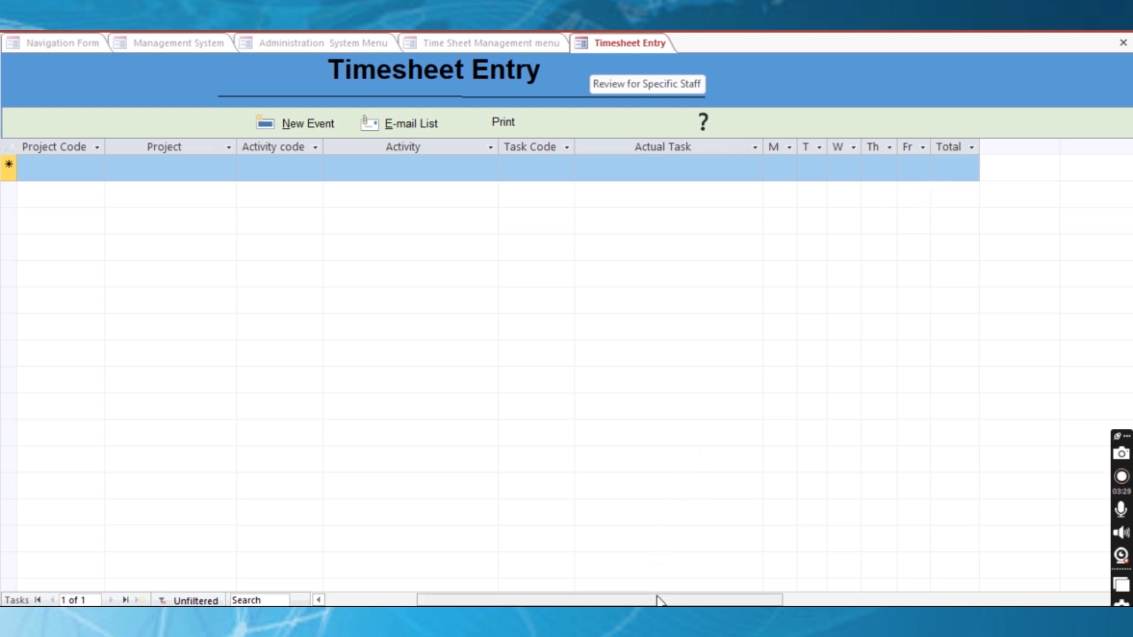
pyautogui.moveTo(655, 601); pyautogui.dragTo(554, 601)
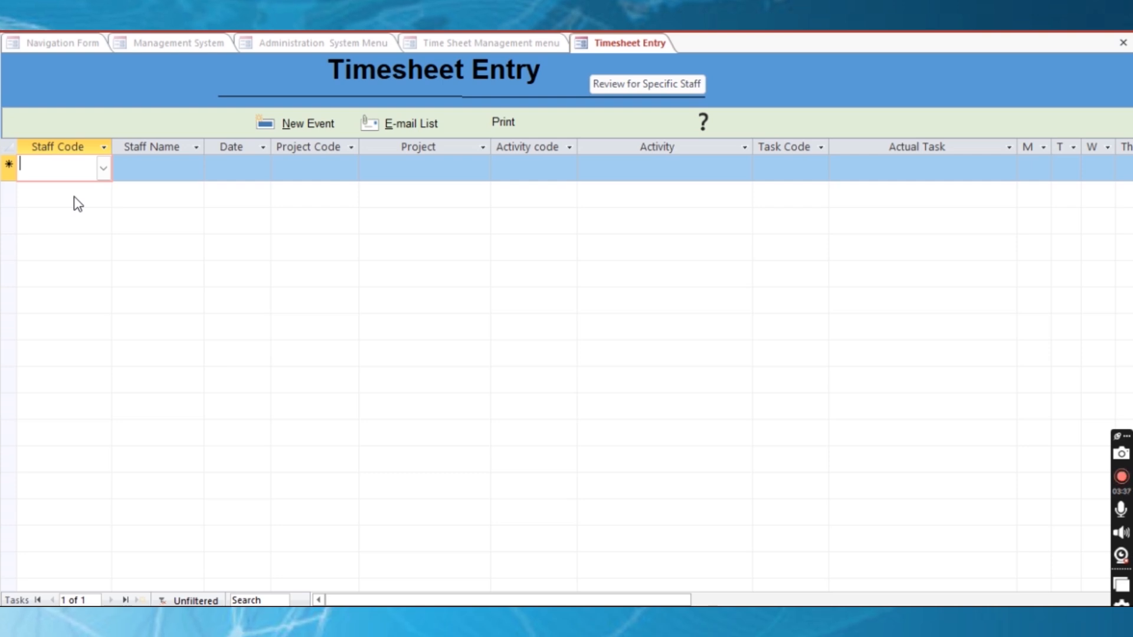
pyautogui.write('103')
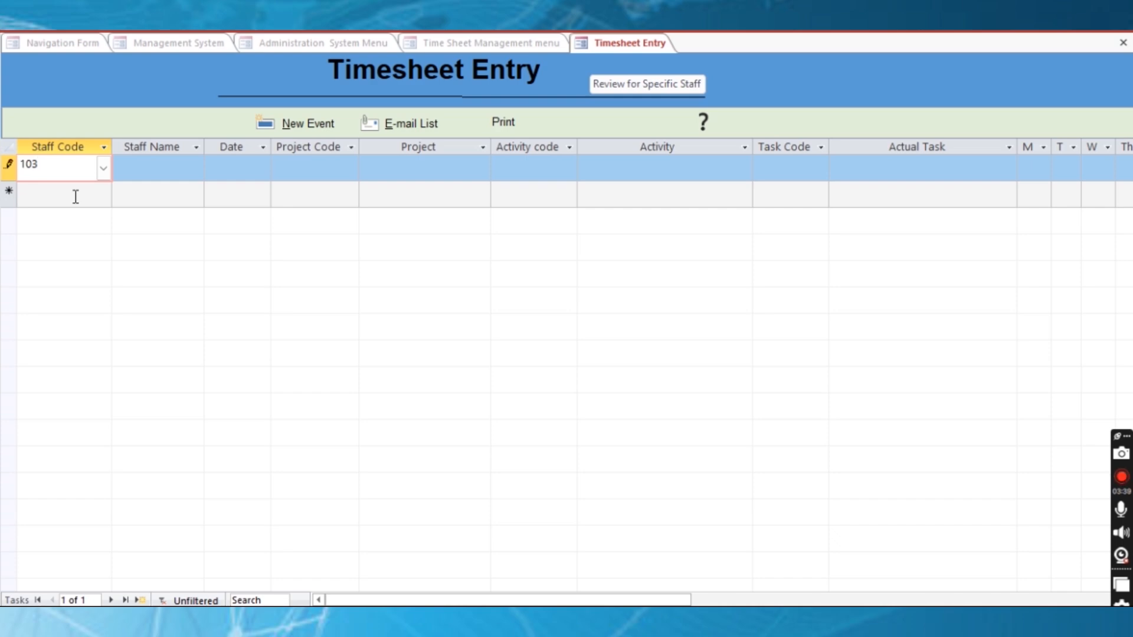
pyautogui.click(137, 169)
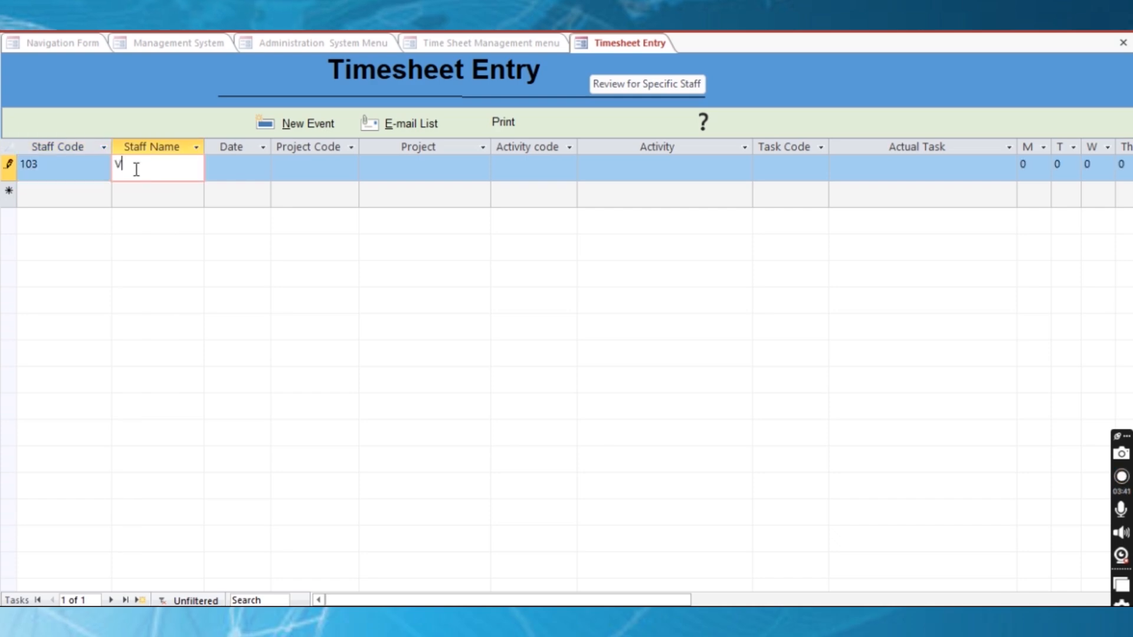
pyautogui.press('Tab')
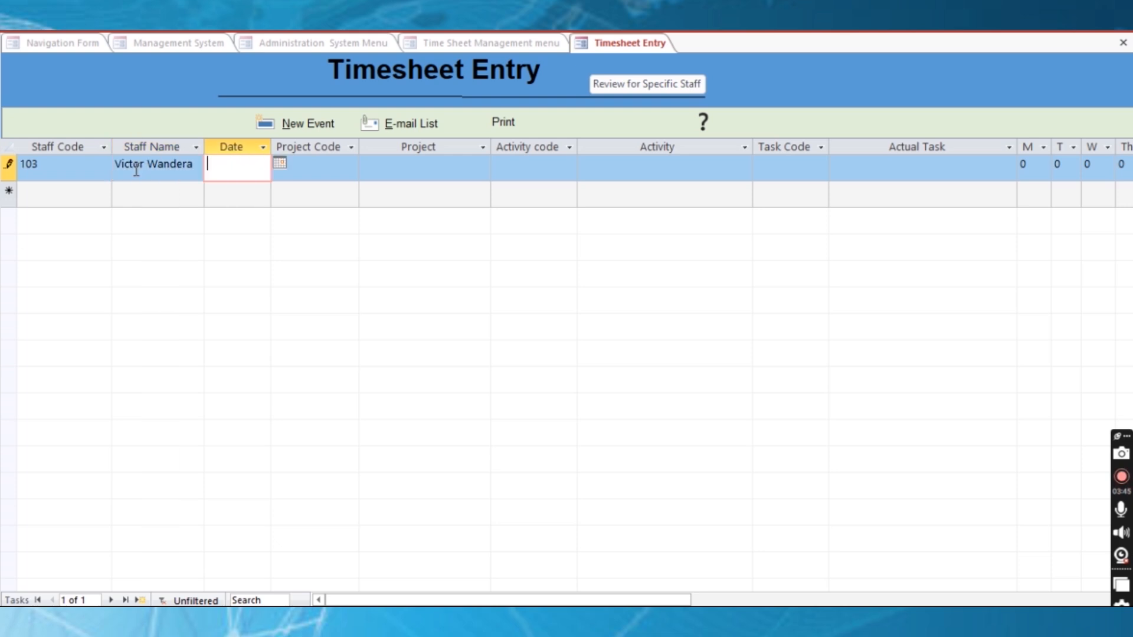
pyautogui.click(279, 163)
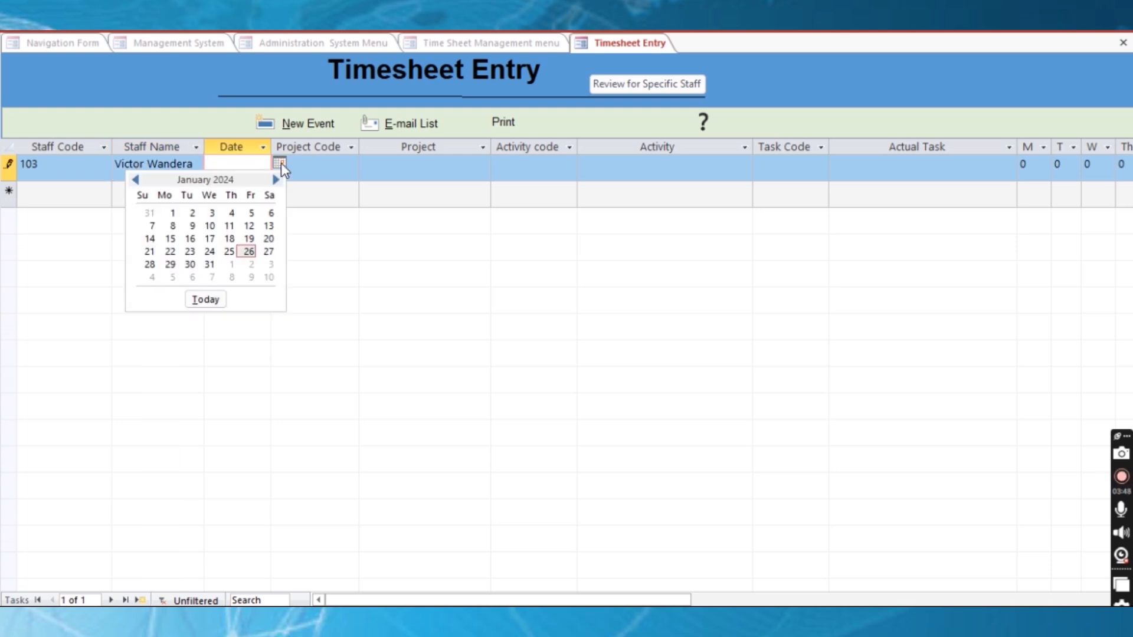
pyautogui.click(171, 266)
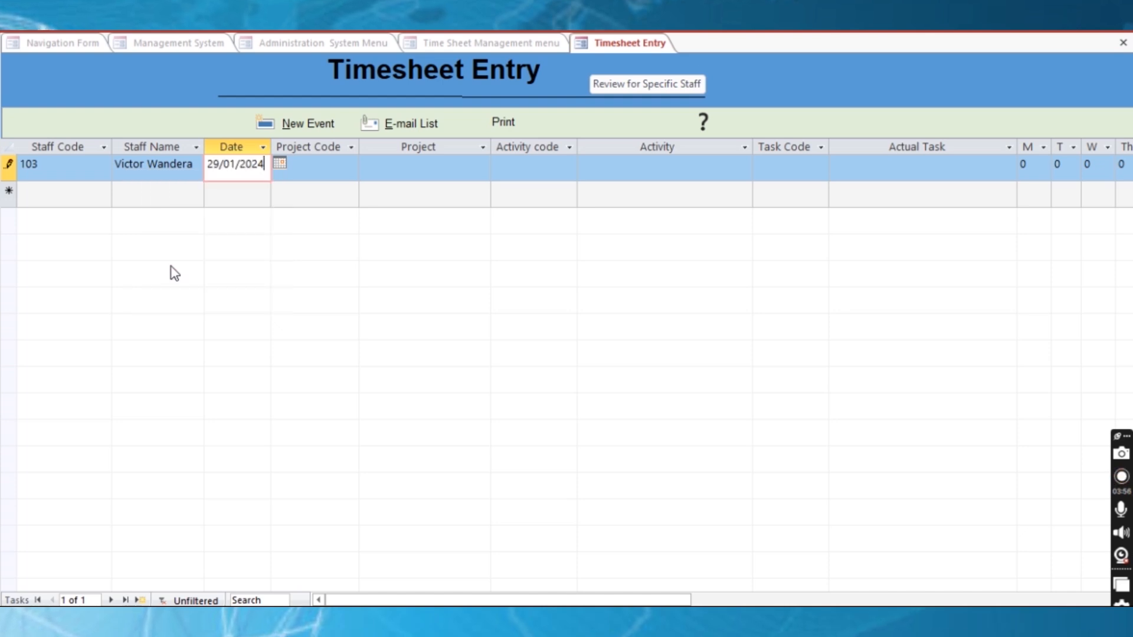
pyautogui.click(311, 166)
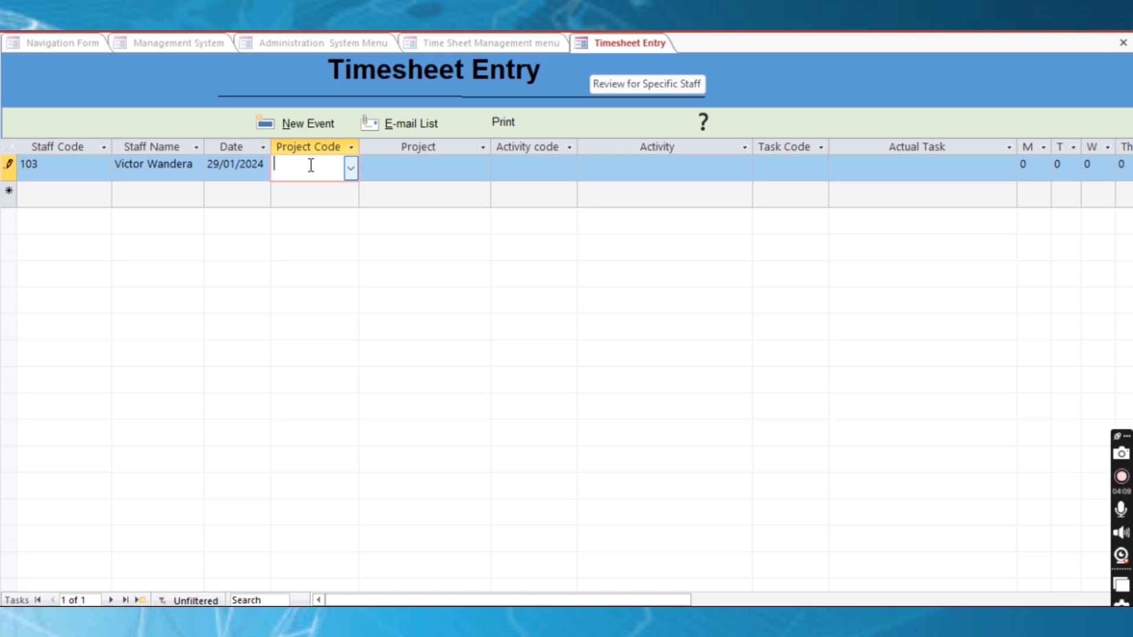
# Enter project code 1 'General management' and activity code 1 'Trainings'
pyautogui.write('1')
pyautogui.press('Tab')
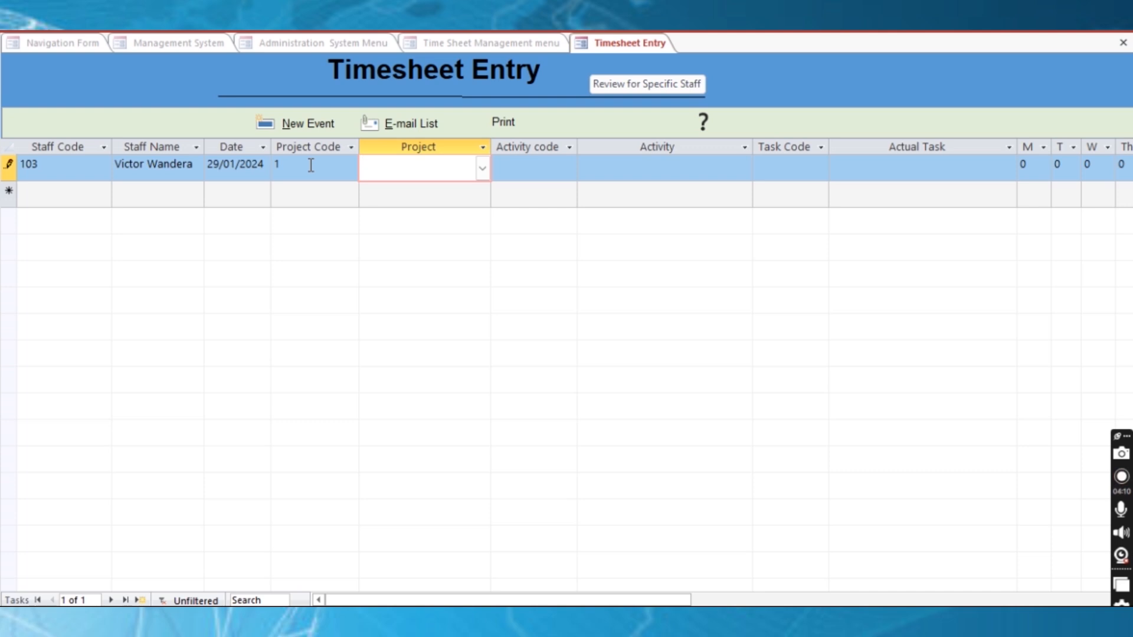
pyautogui.write('General managem')
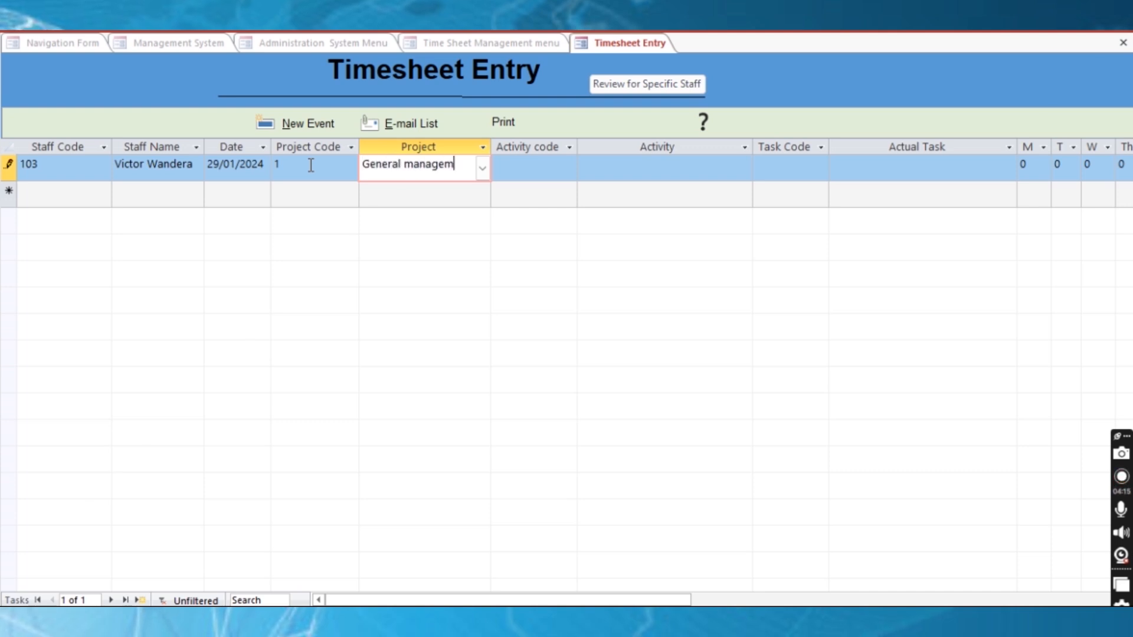
pyautogui.write('ent')
pyautogui.press('Tab')
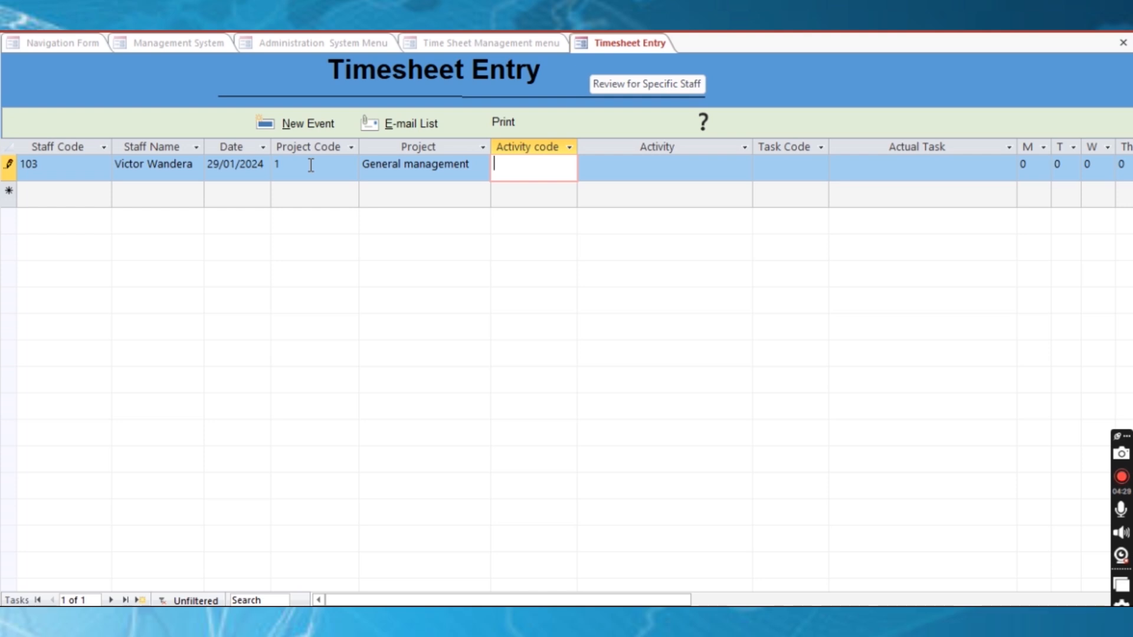
pyautogui.write('1')
pyautogui.click(644, 165)
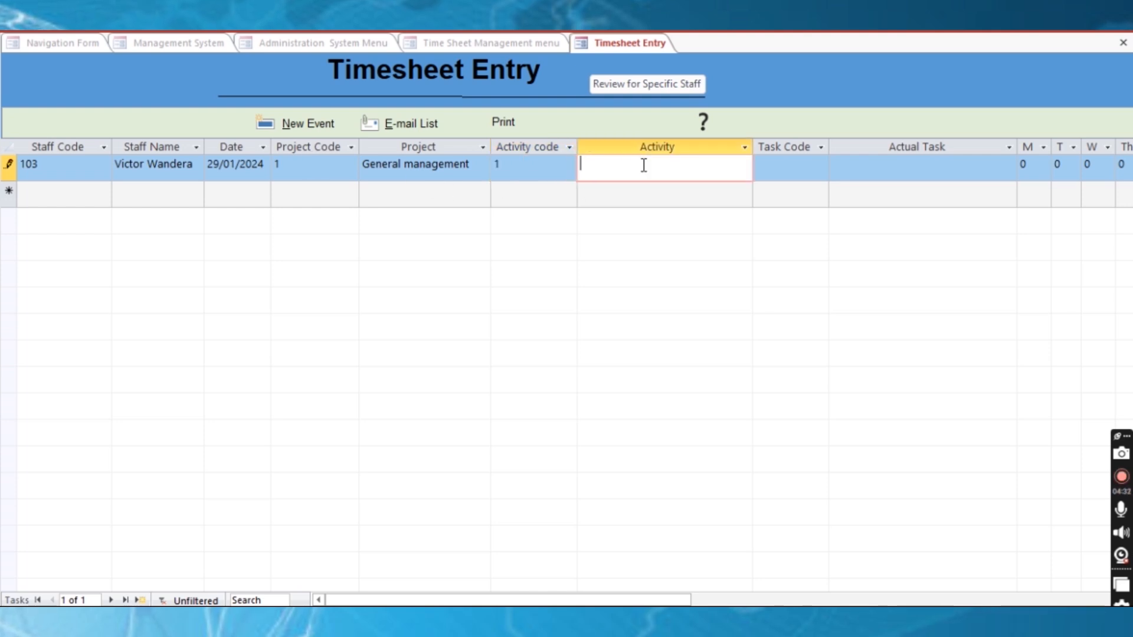
pyautogui.write('Trainings')
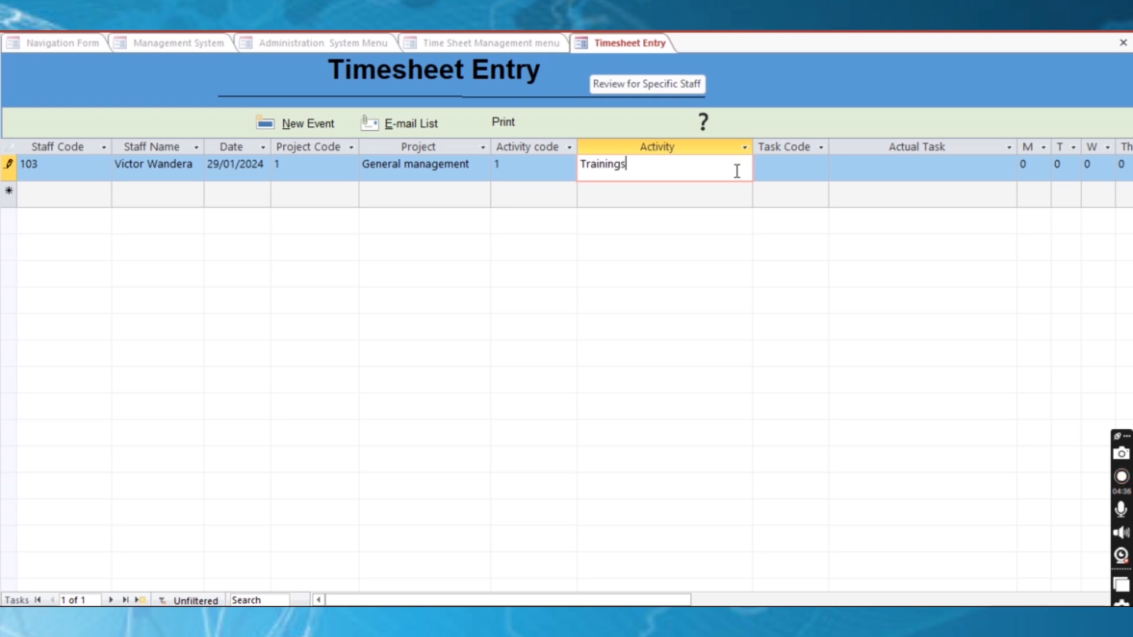
# Enter task code 1 'Admin System' with 2 hours on Friday, then select all records
pyautogui.click(784, 172)
pyautogui.write('1')
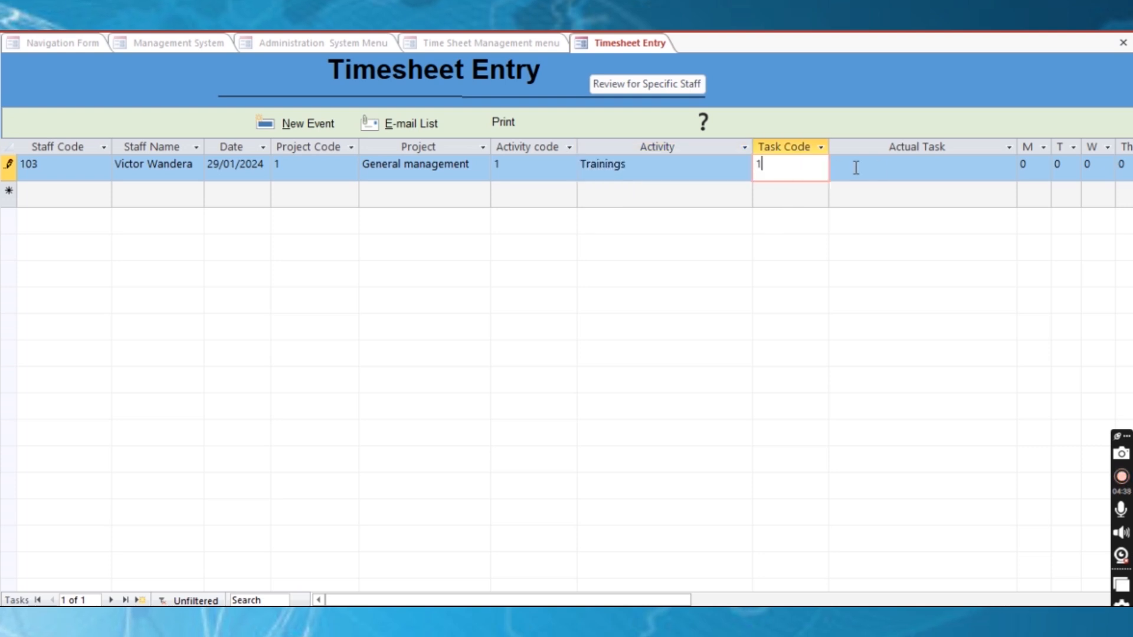
pyautogui.click(882, 170)
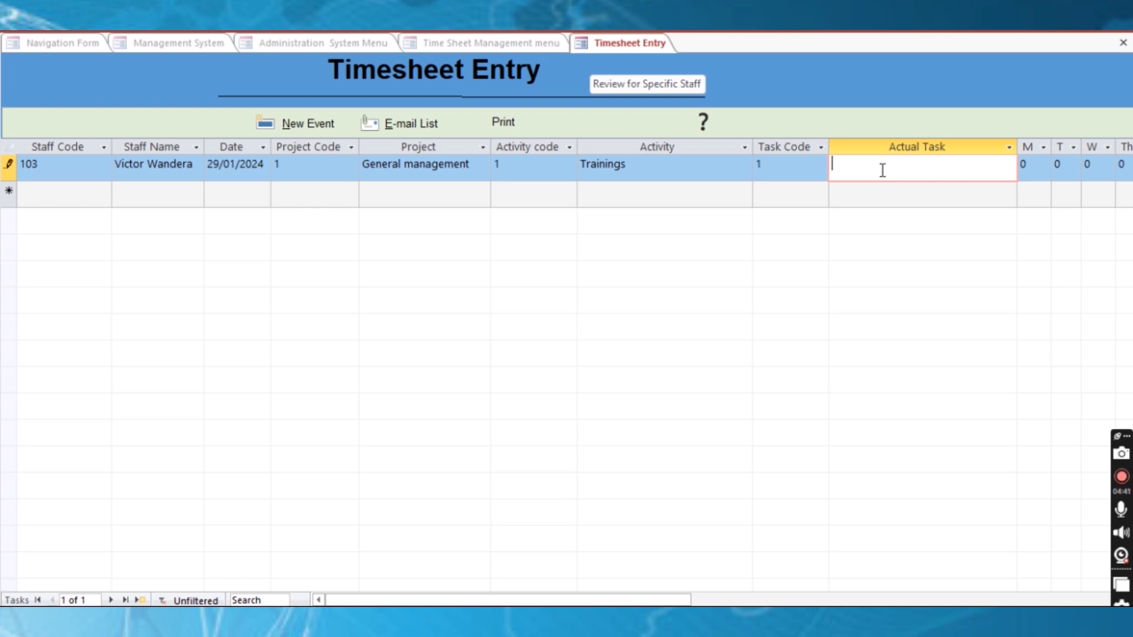
pyautogui.write('Admin System')
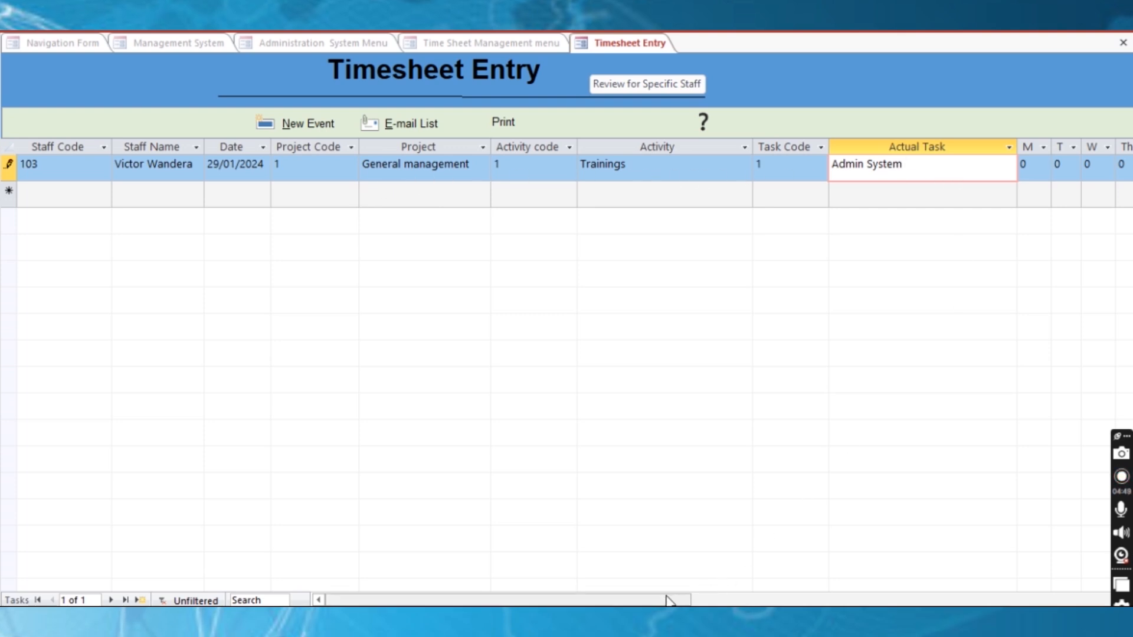
pyautogui.moveTo(670, 600); pyautogui.dragTo(792, 599)
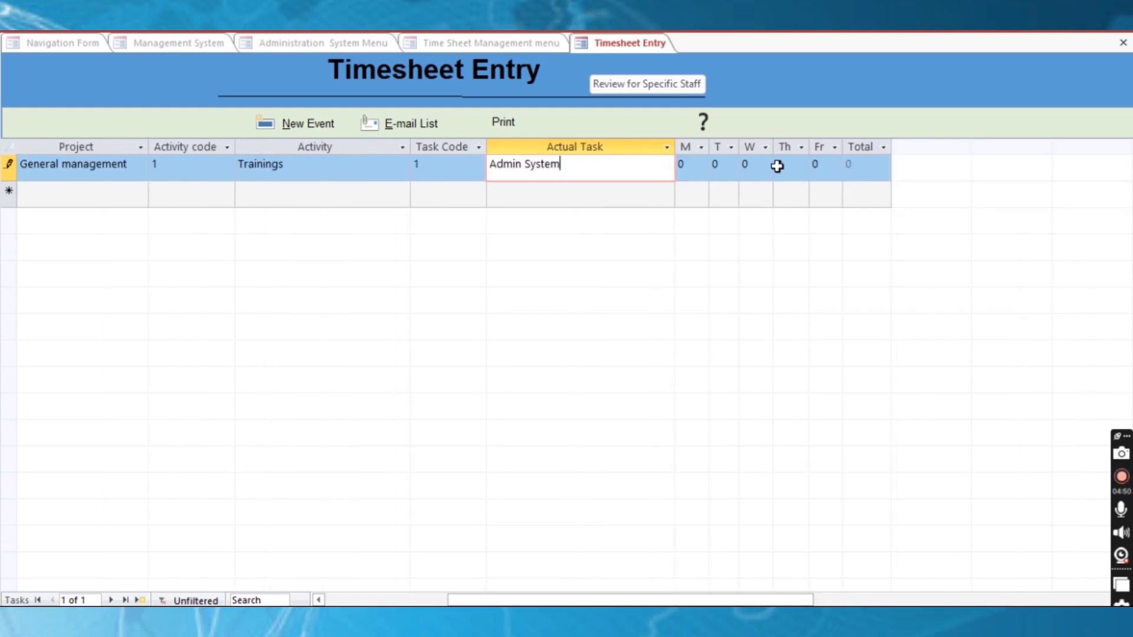
pyautogui.click(814, 166)
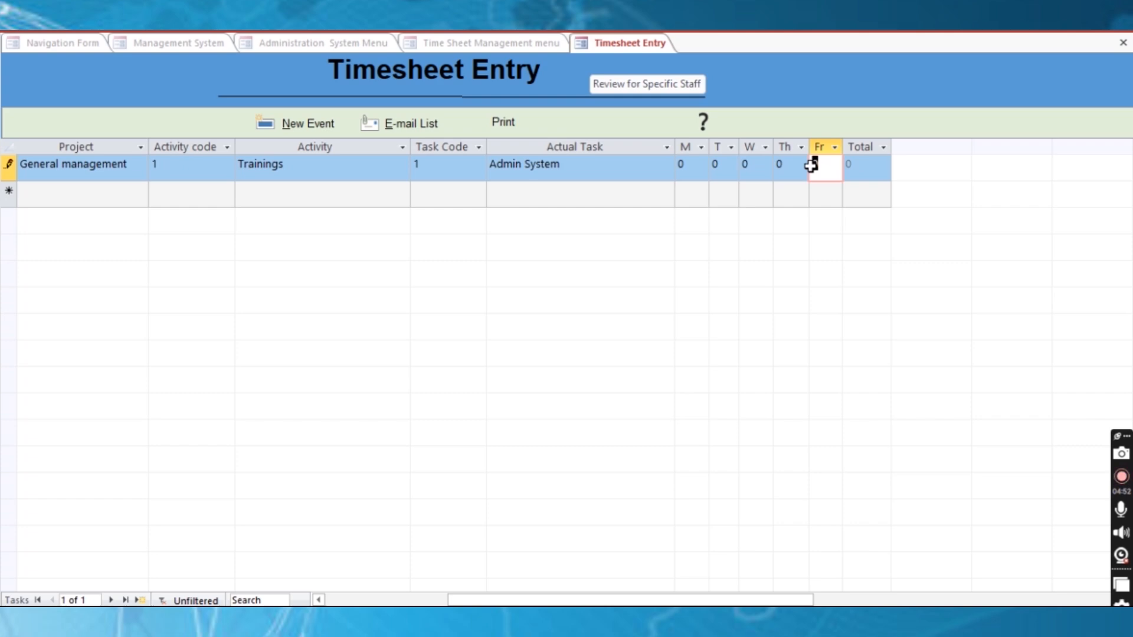
pyautogui.write('2')
pyautogui.click(638, 171)
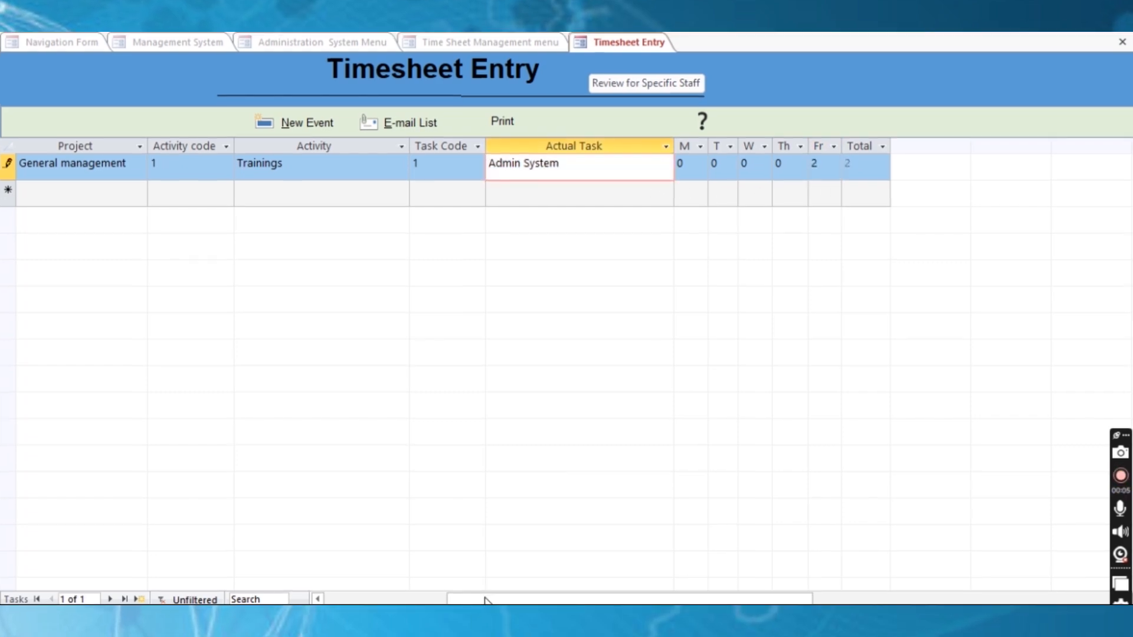
pyautogui.moveTo(484, 599); pyautogui.dragTo(306, 581)
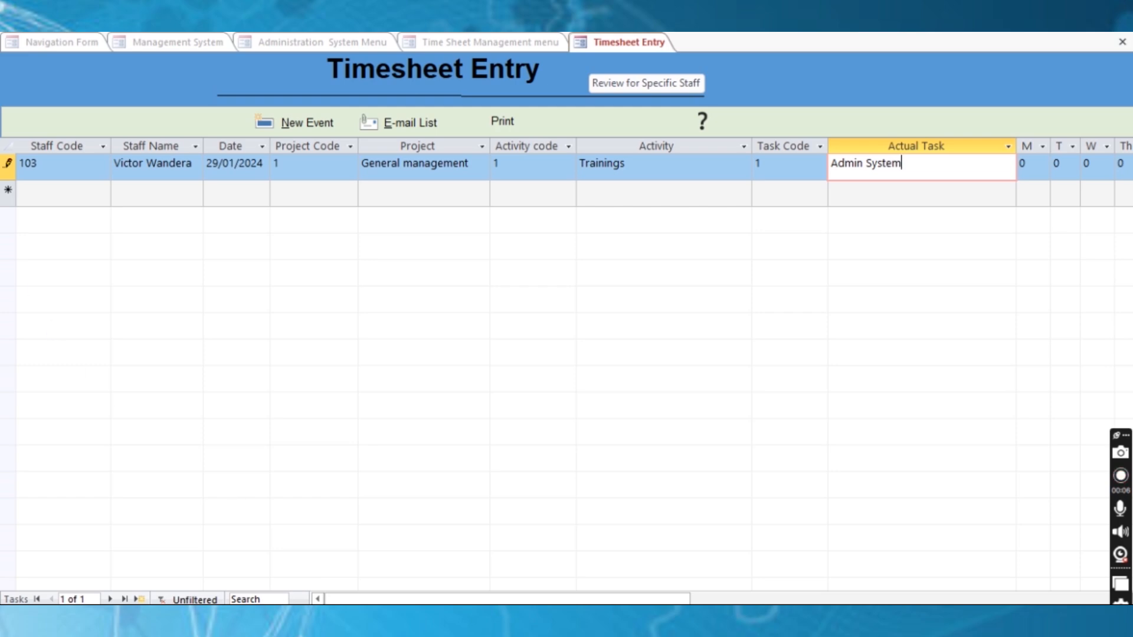
pyautogui.hotkey('ctrl', 'a')
# Paste five timesheet records over the selection and close Timesheet Entry
pyautogui.hotkey('ctrl', 'v')
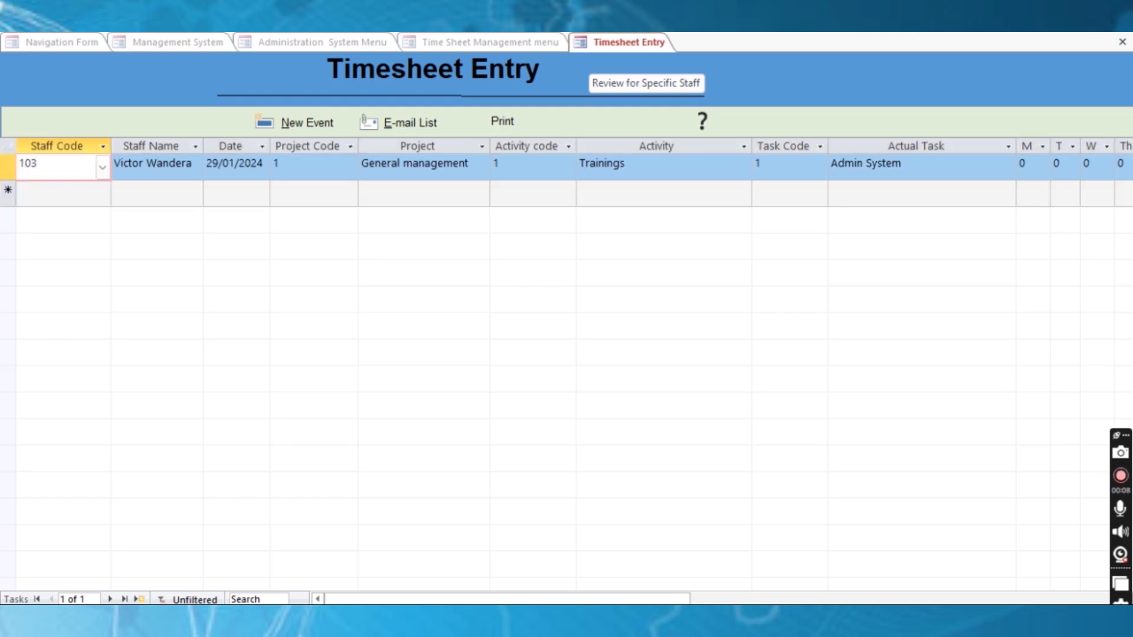
pyautogui.click(390, 195)
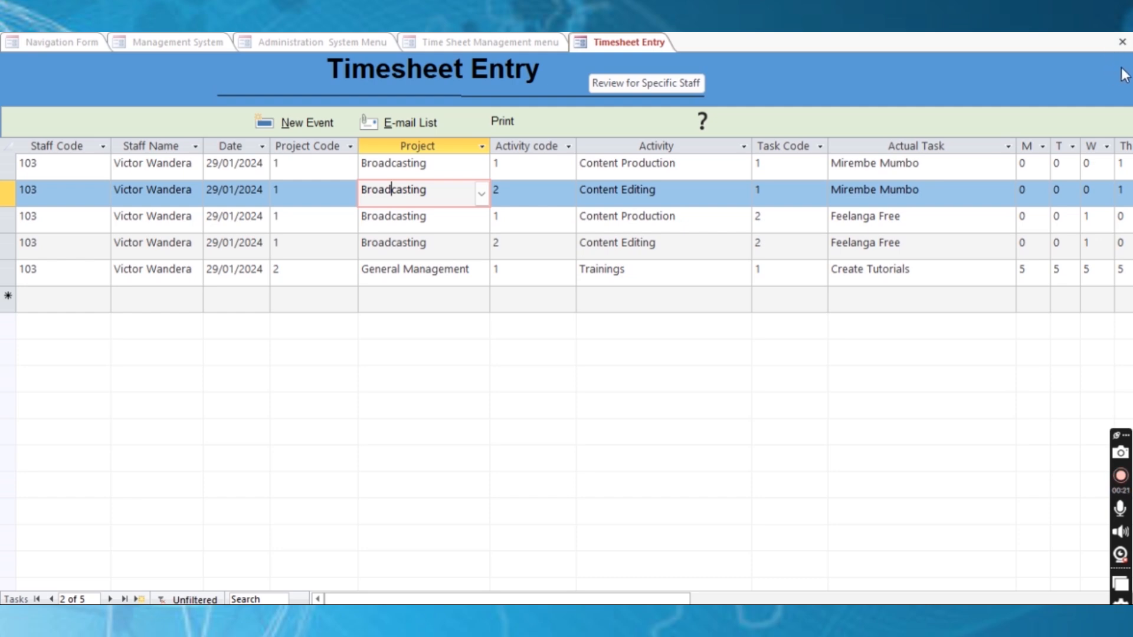
pyautogui.click(1125, 43)
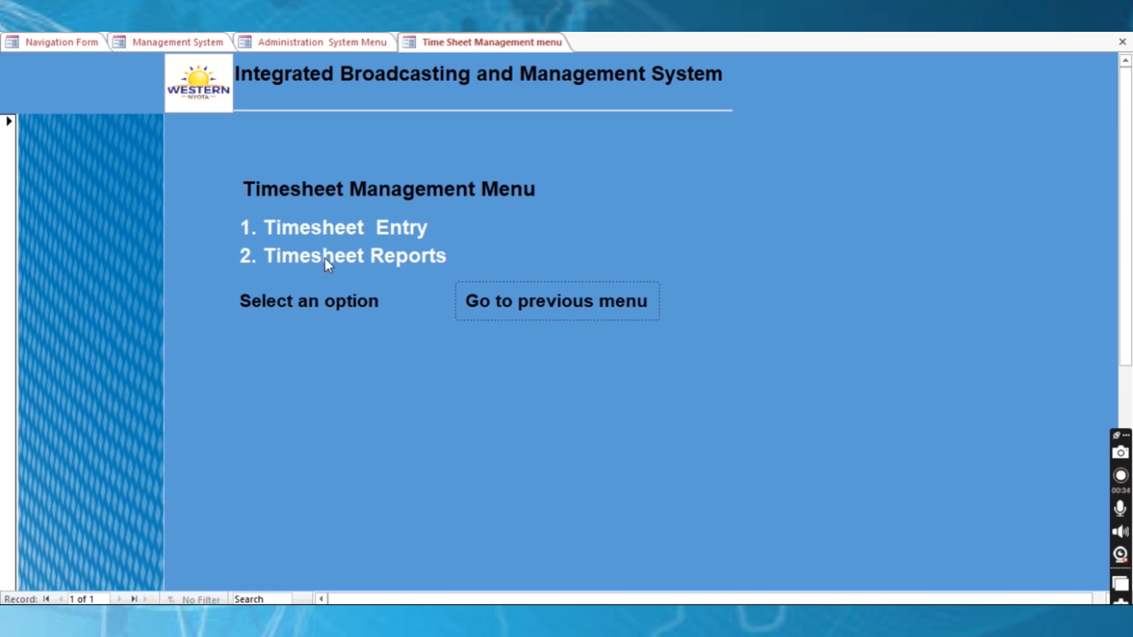
# Run the Individual Timesheets Report and give it staff code 103
pyautogui.click(340, 258)
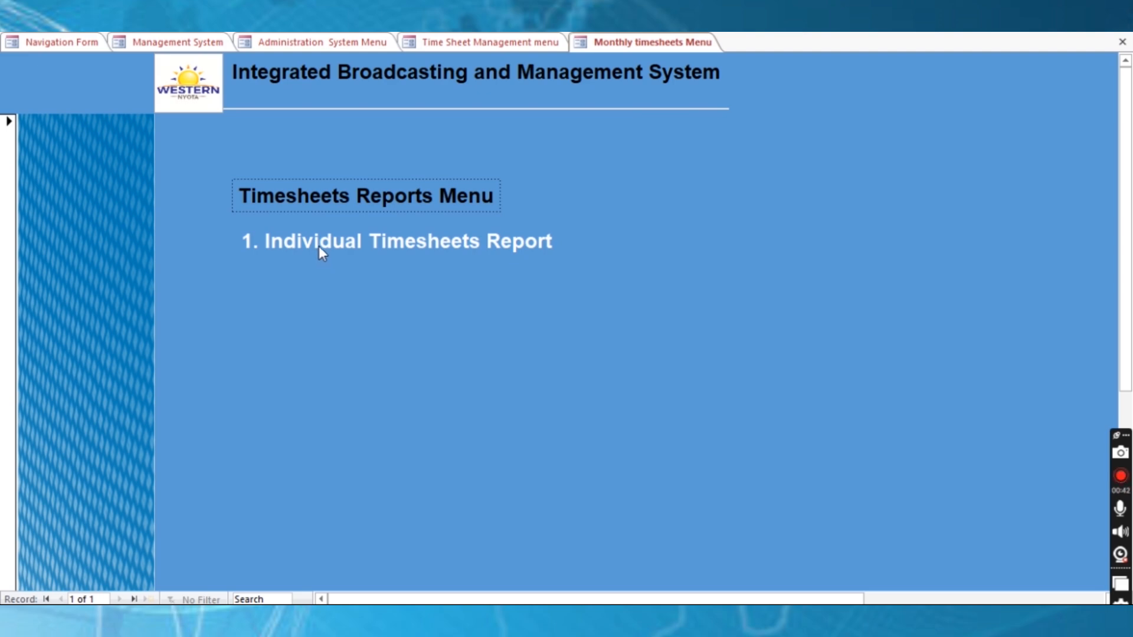
pyautogui.click(413, 242)
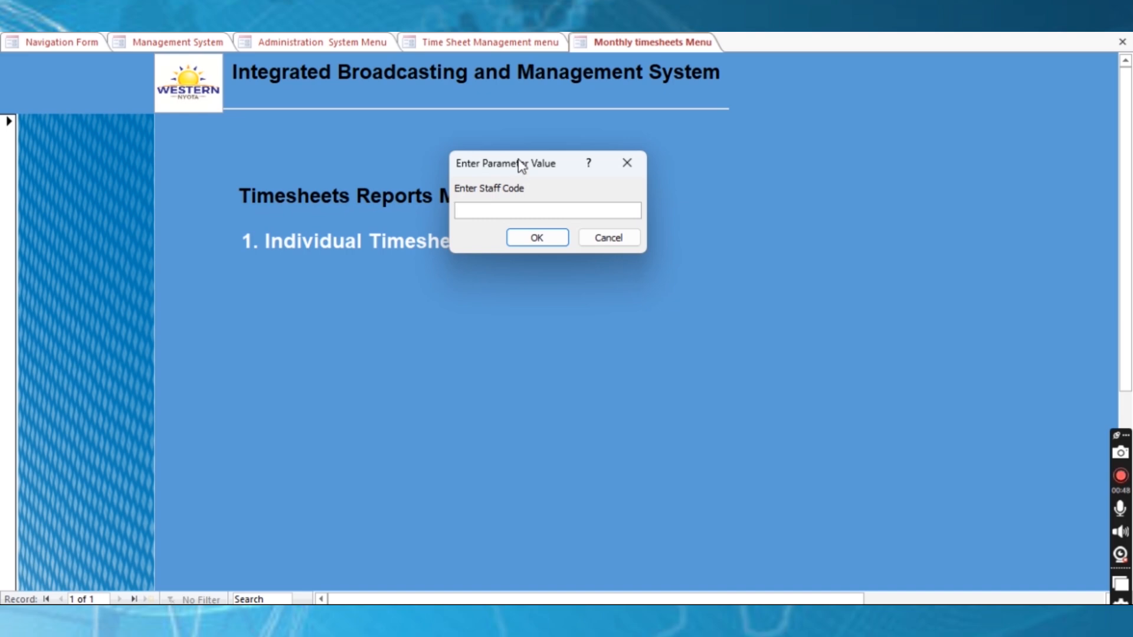
pyautogui.moveTo(520, 161); pyautogui.dragTo(656, 220)
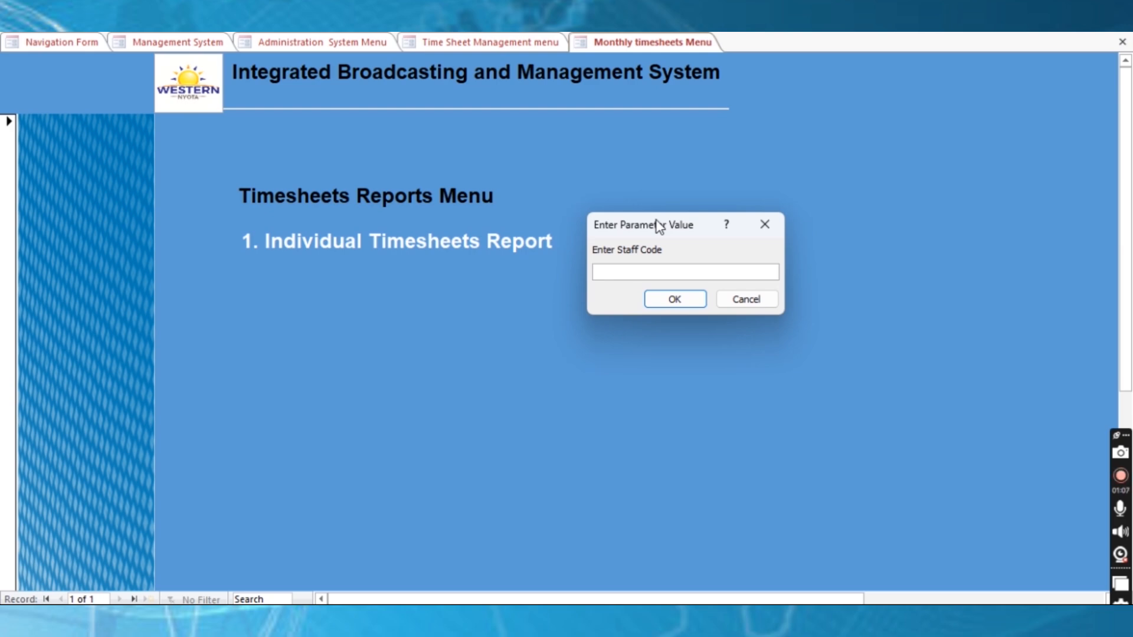
pyautogui.write('103')
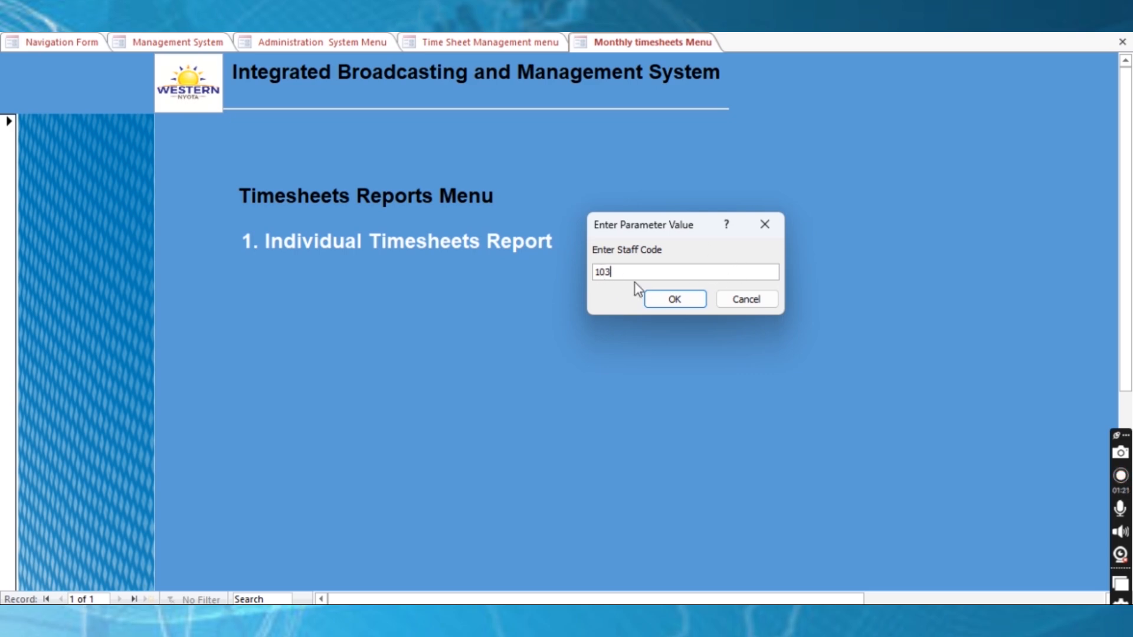
pyautogui.click(675, 300)
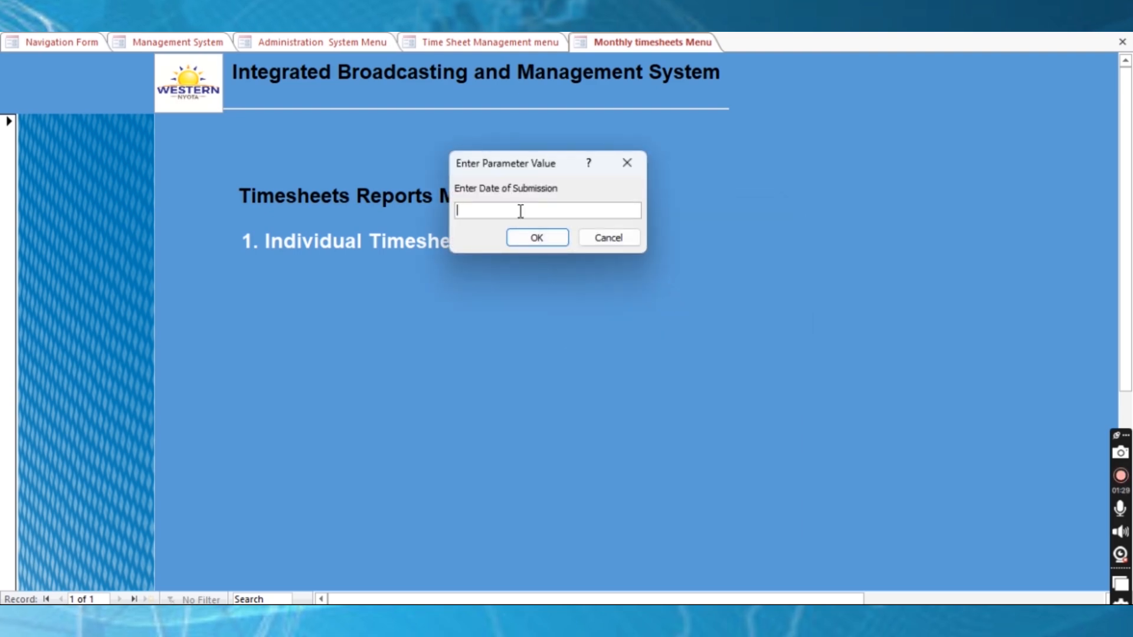
# Enter 29/01/2024 as the date of submission to open the timesheet report
pyautogui.write('29/01/202')
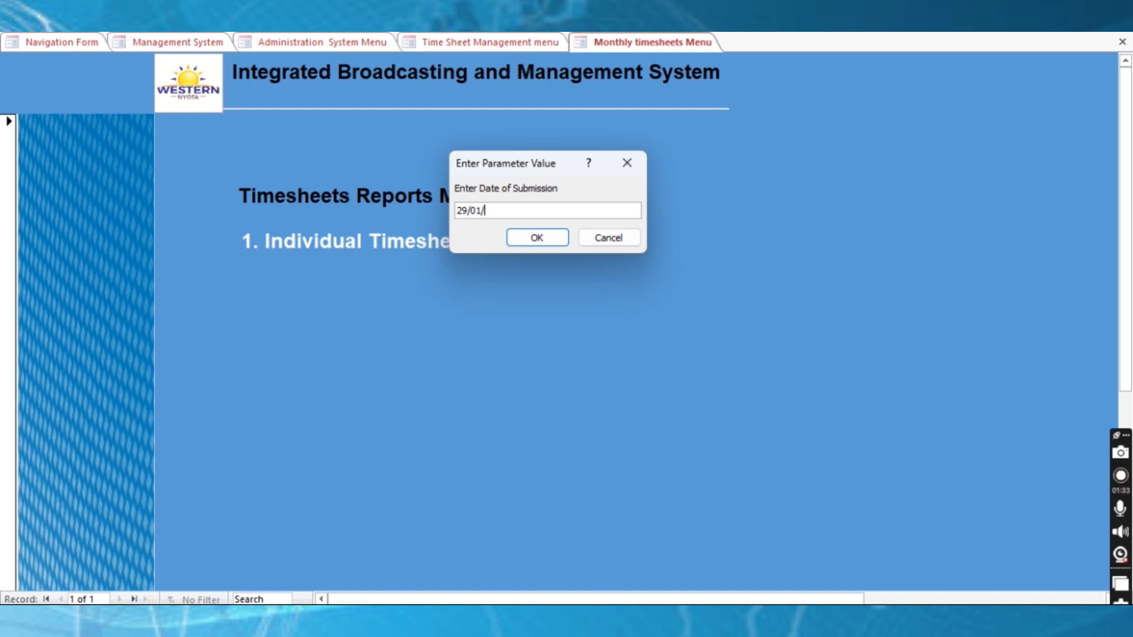
pyautogui.write('4')
pyautogui.click(537, 238)
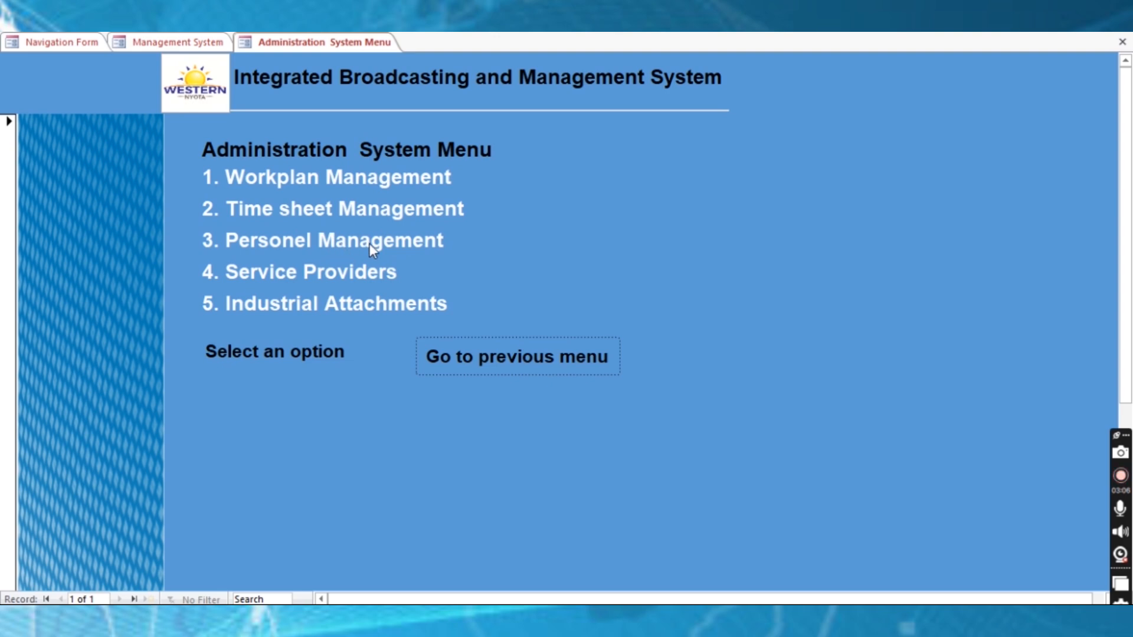
# Open Add New Employee through Personel Management and Employees Administration
pyautogui.click(352, 246)
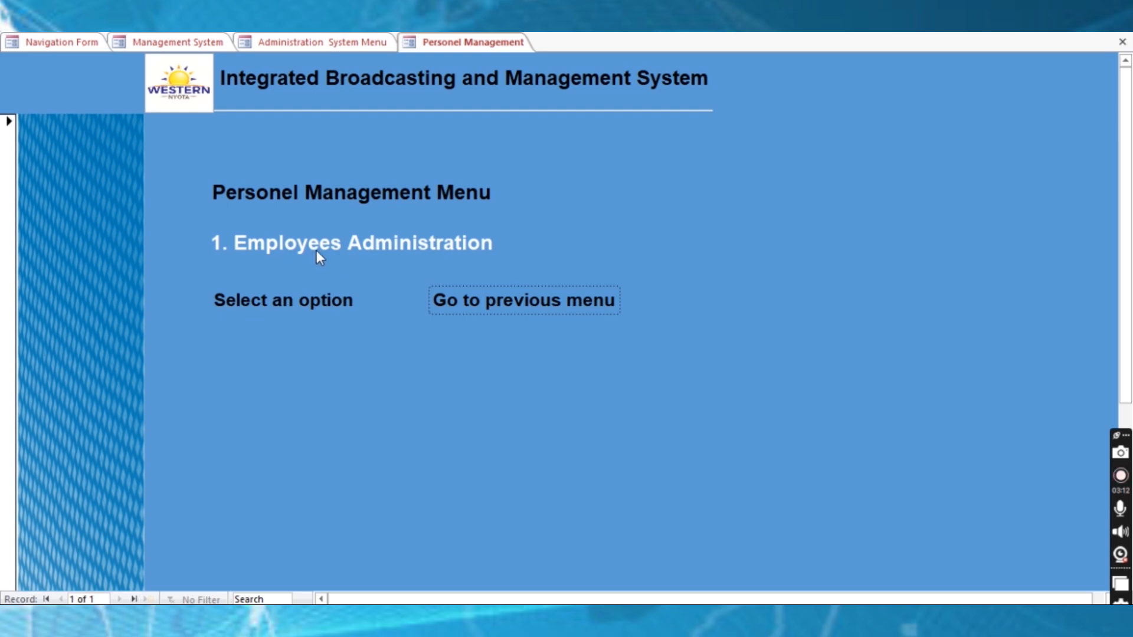
pyautogui.click(388, 247)
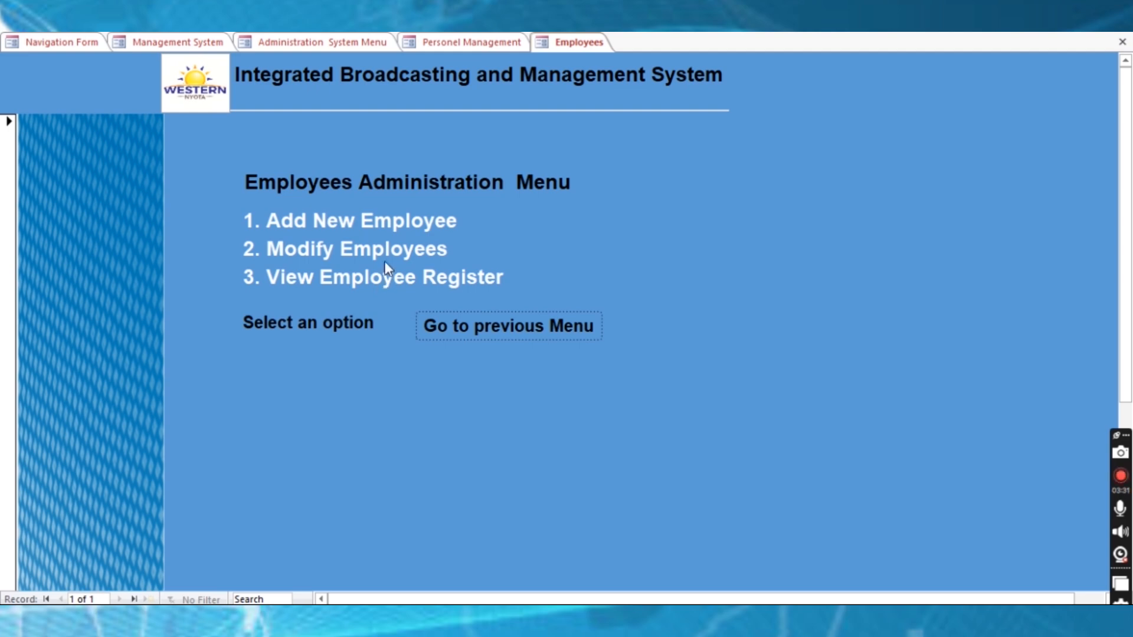
pyautogui.click(394, 222)
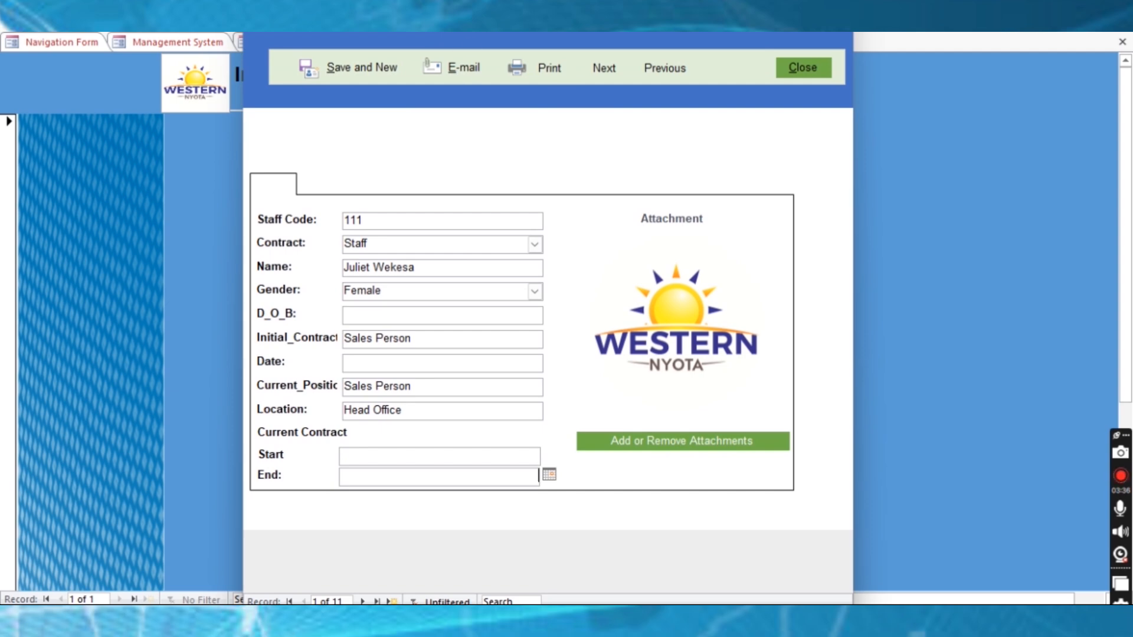
# Move the employee window down and dismiss the end-of-records and macro error messages
pyautogui.moveTo(487, 0); pyautogui.dragTo(480, 49)
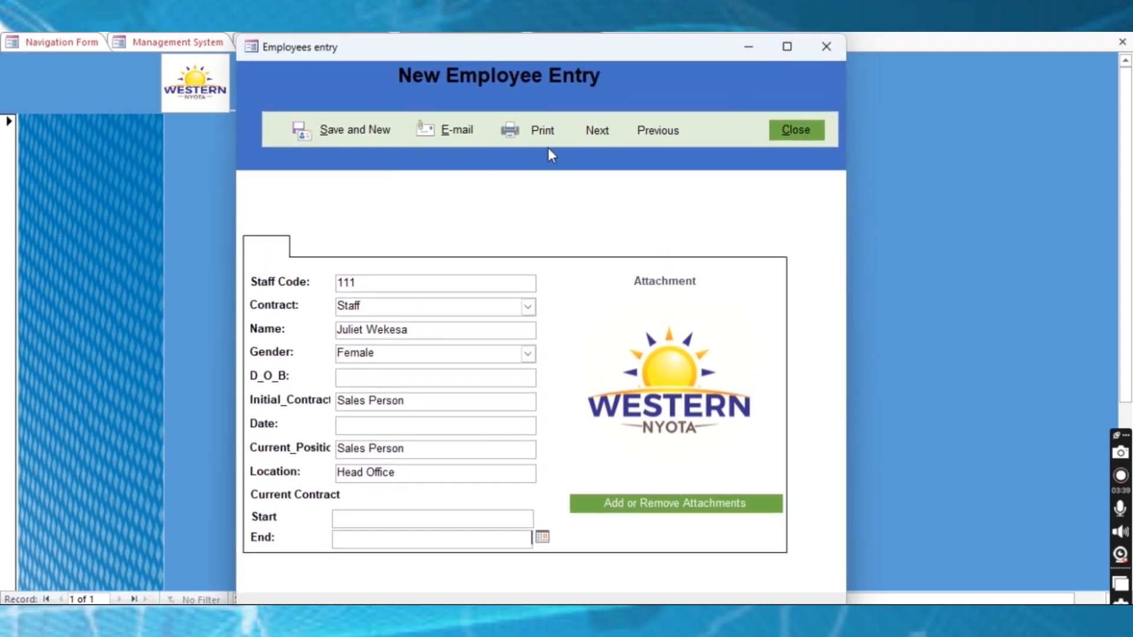
pyautogui.click(657, 133)
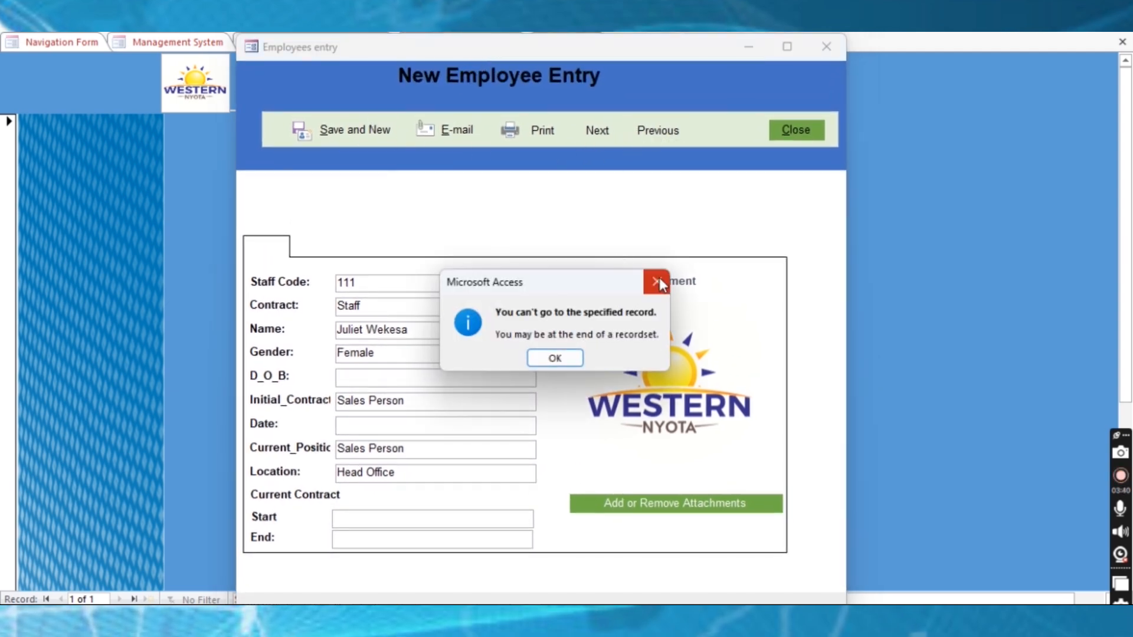
pyautogui.click(655, 280)
pyautogui.click(735, 111)
# Page forward to staff record 101, then back to staff code 108
pyautogui.click(599, 131)
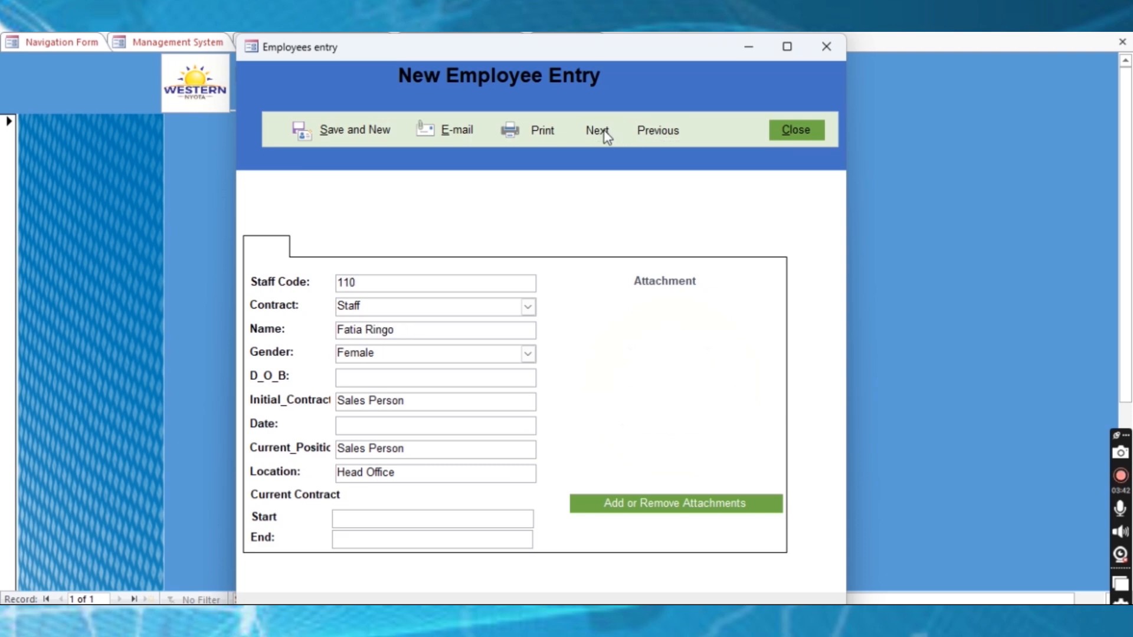
pyautogui.click(599, 131)
pyautogui.click(599, 131)
pyautogui.click(599, 131)
pyautogui.click(599, 131)
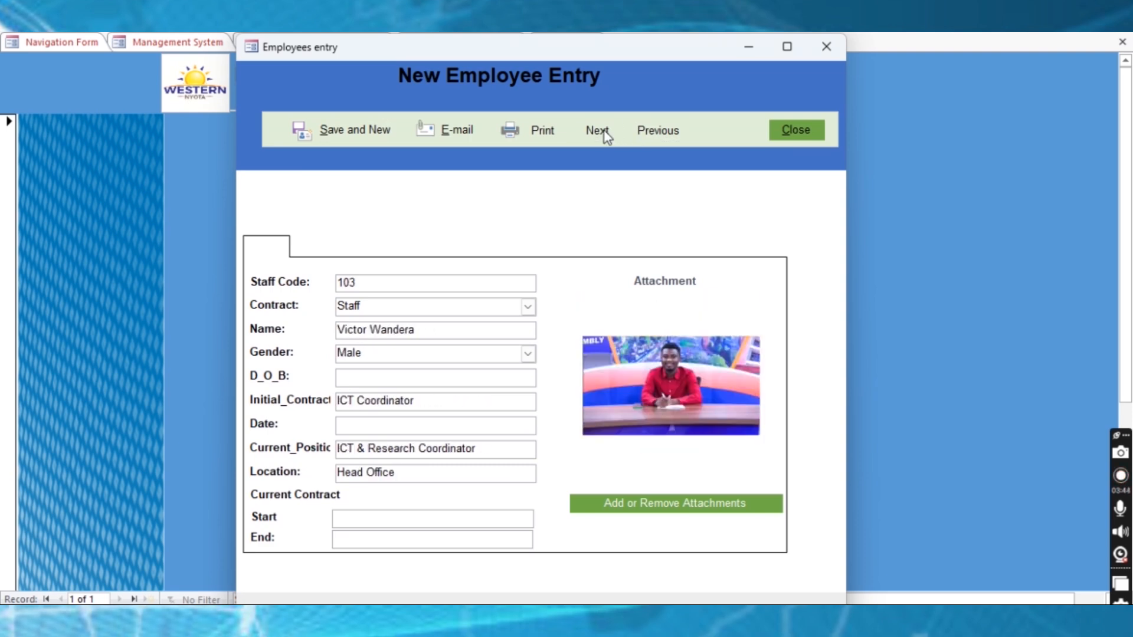
pyautogui.click(599, 131)
pyautogui.click(599, 131)
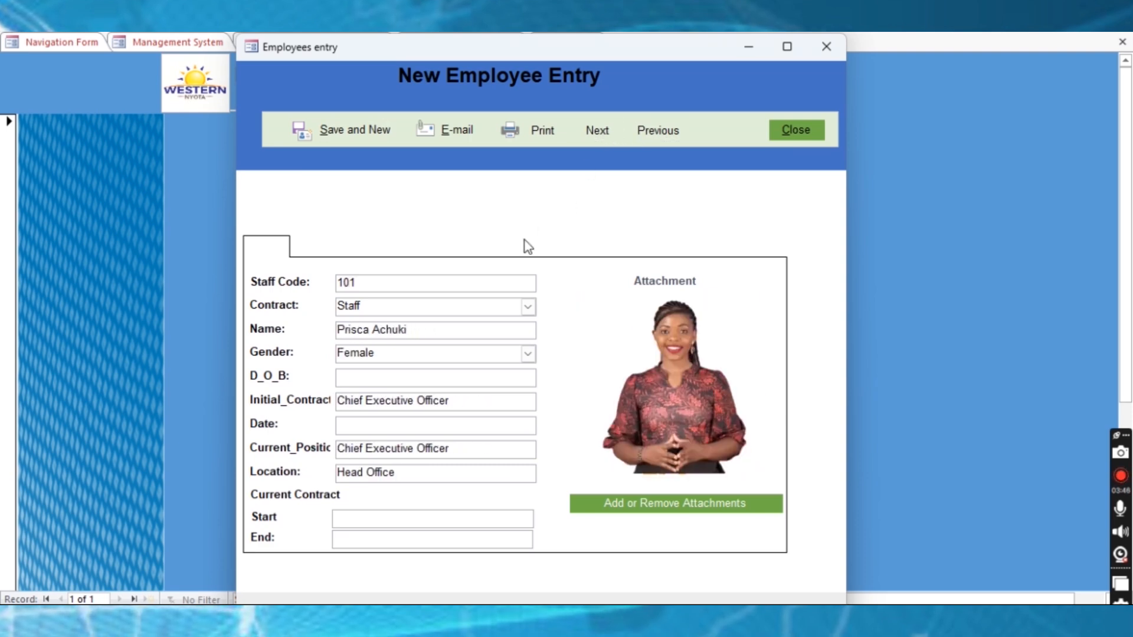
pyautogui.click(651, 127)
pyautogui.click(650, 127)
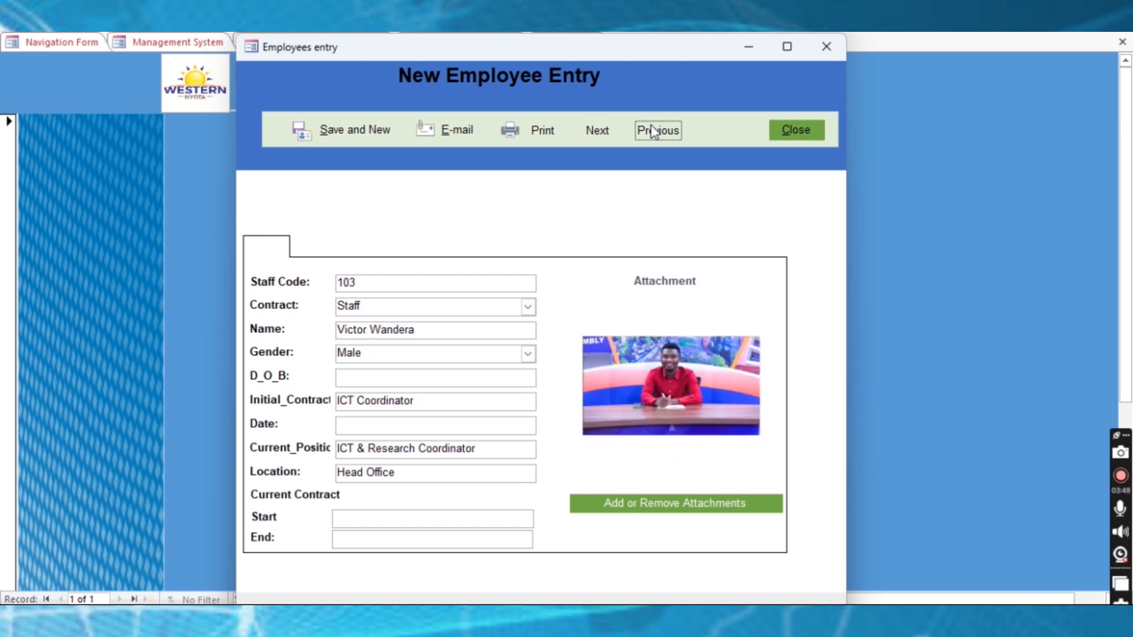
pyautogui.click(651, 127)
pyautogui.click(650, 126)
pyautogui.click(651, 126)
pyautogui.click(654, 130)
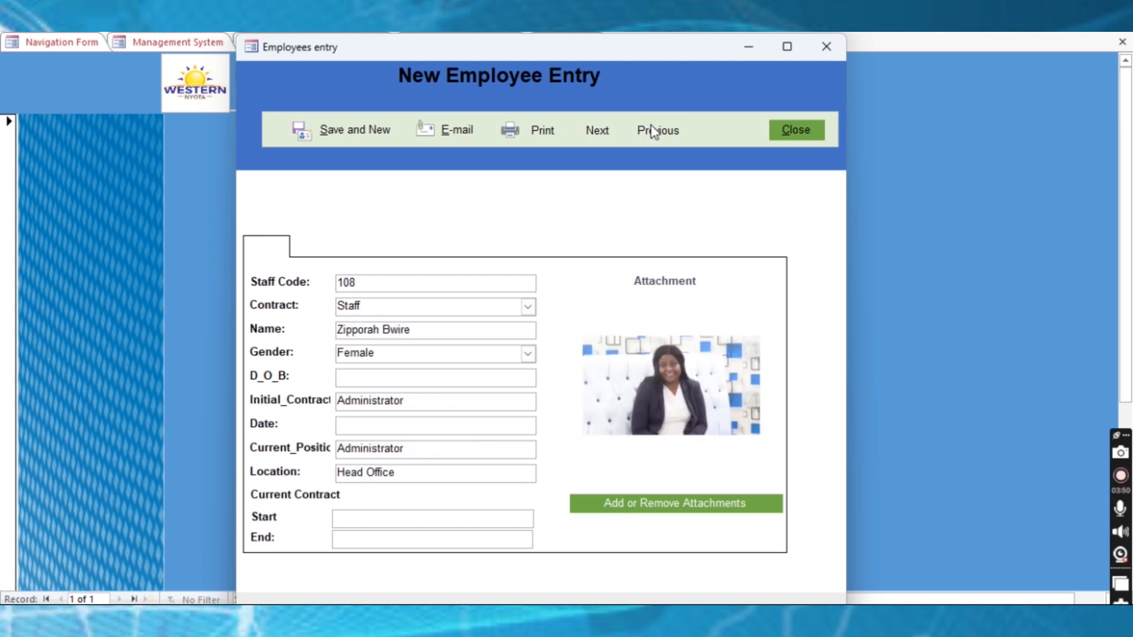
# Start a new employee: staff code 112, Out_Sourced contract, the employee's name, Male gender
pyautogui.click(364, 141)
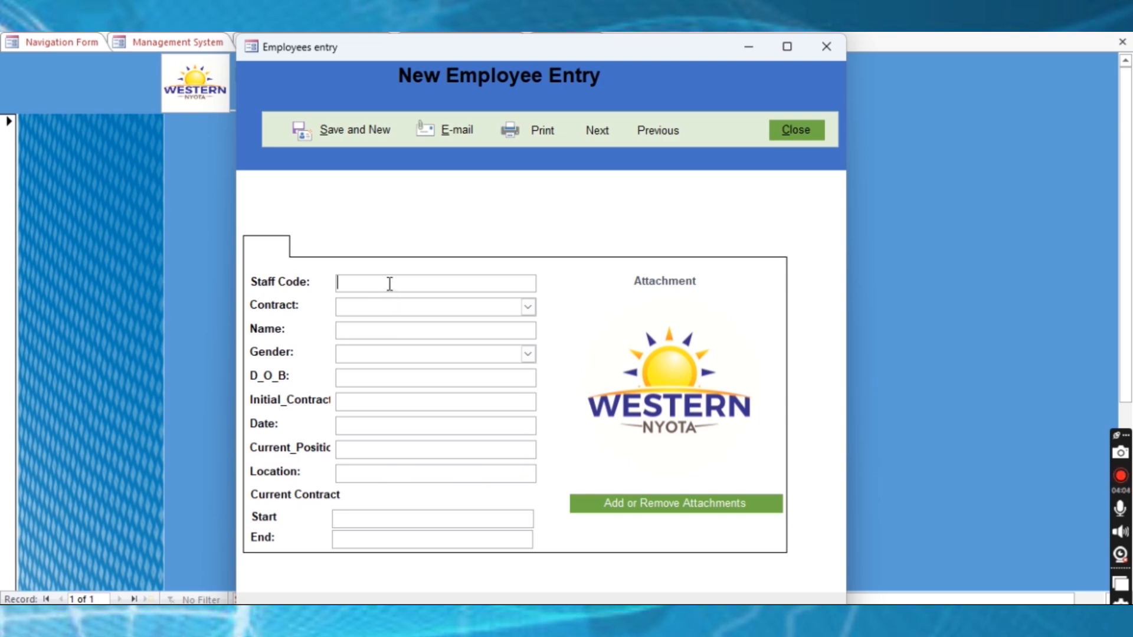
pyautogui.write('112')
pyautogui.click(384, 308)
pyautogui.click(381, 368)
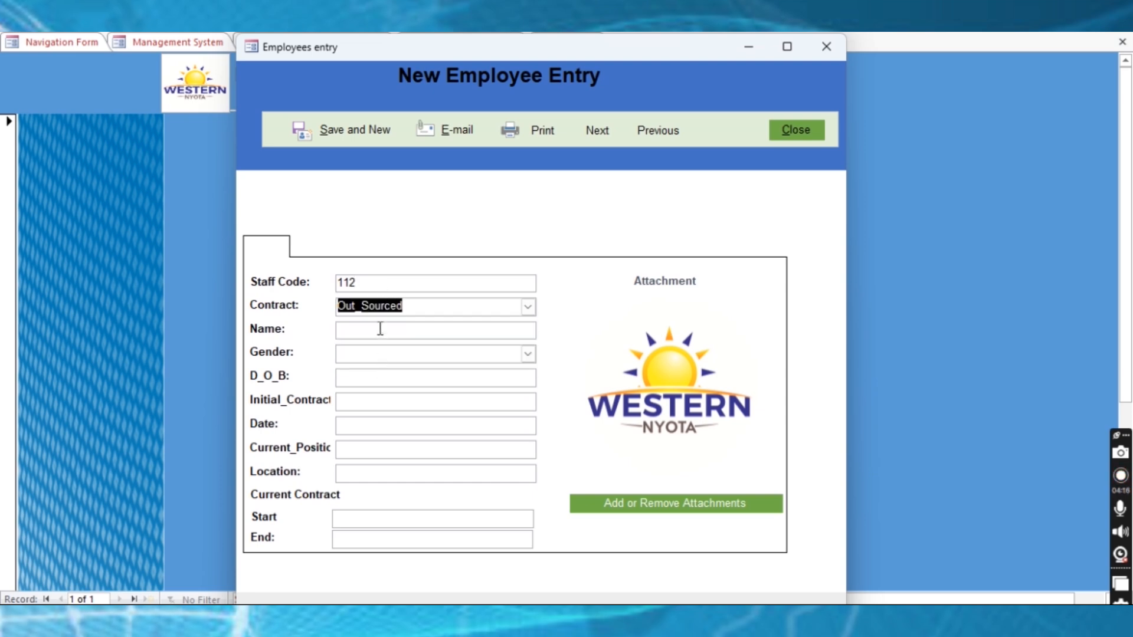
pyautogui.click(380, 328)
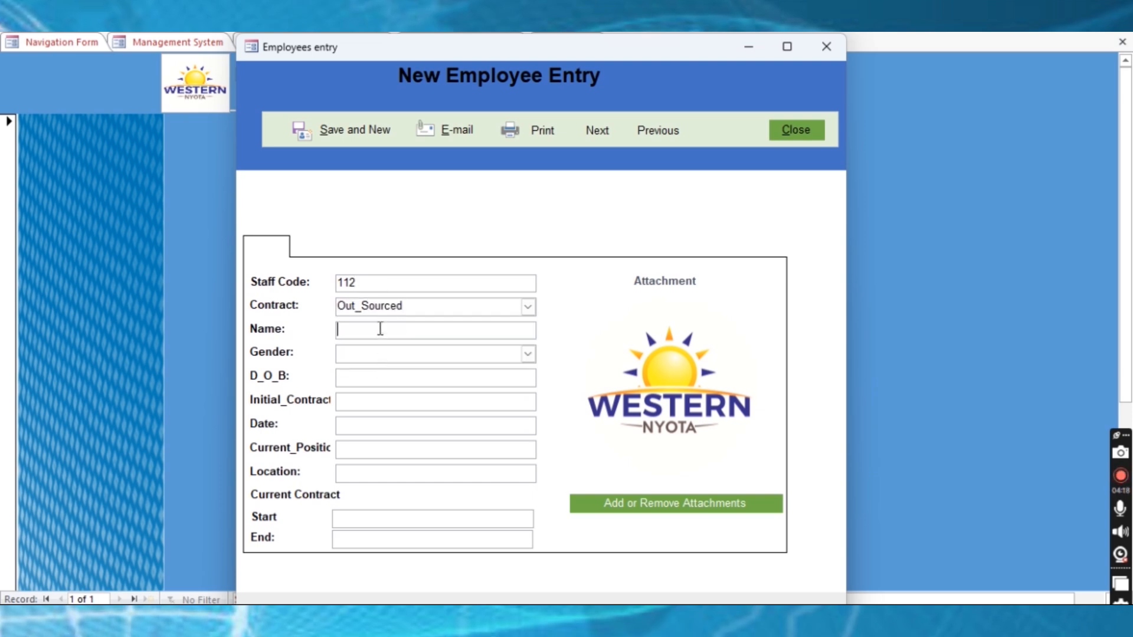
pyautogui.write('Mike')
pyautogui.click(528, 354)
pyautogui.click(380, 370)
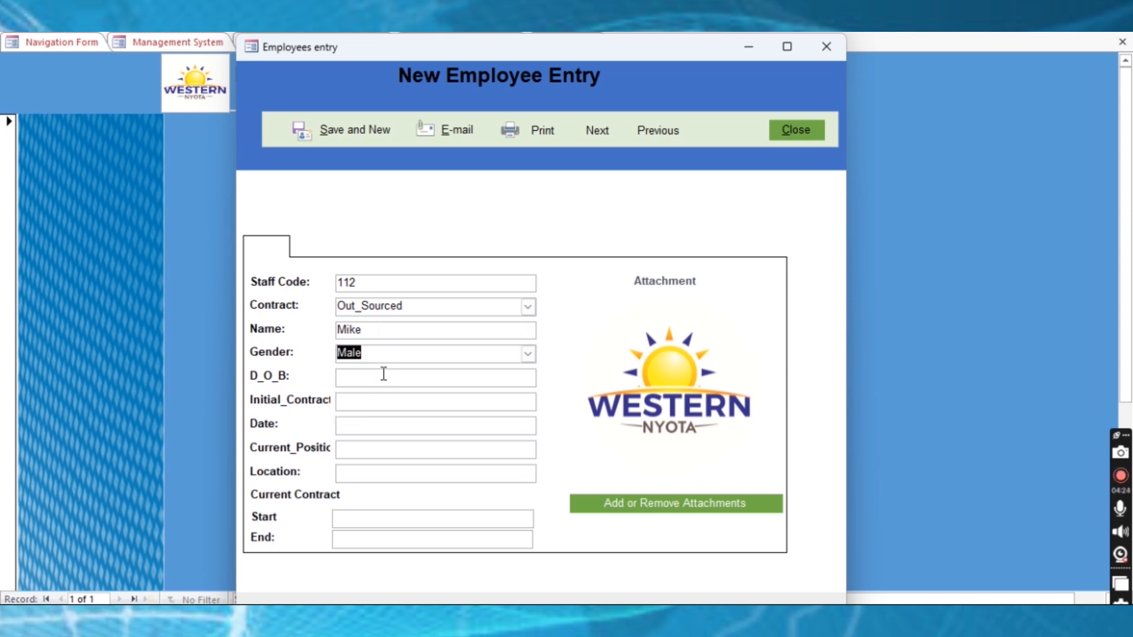
# Leave date of birth blank, save the new employee record and close the form
pyautogui.click(384, 375)
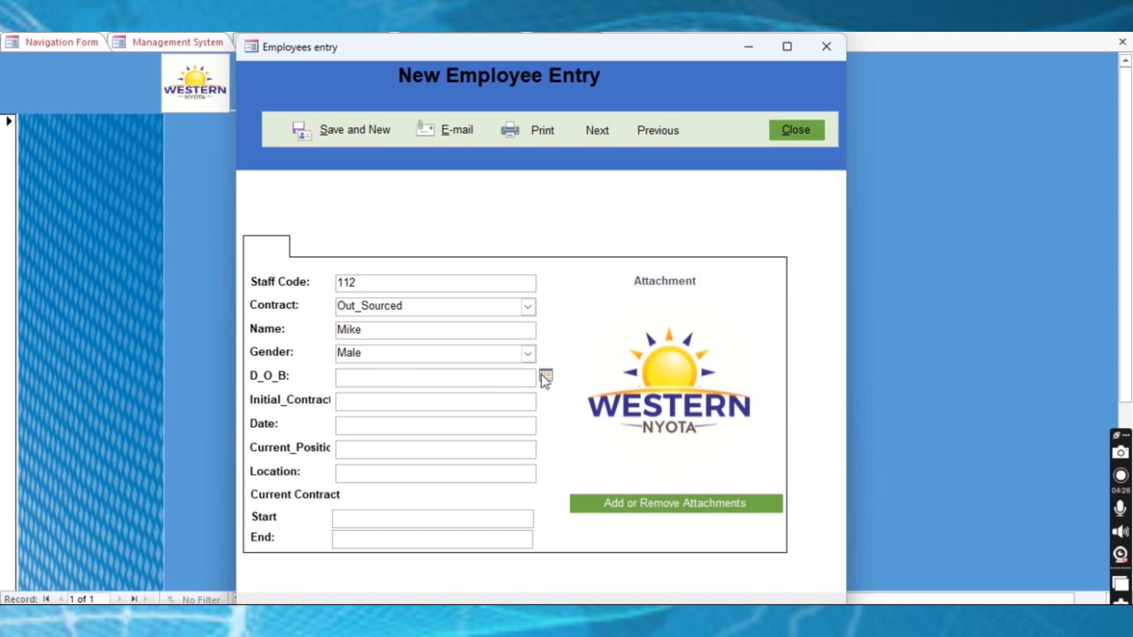
pyautogui.click(545, 375)
pyautogui.click(361, 373)
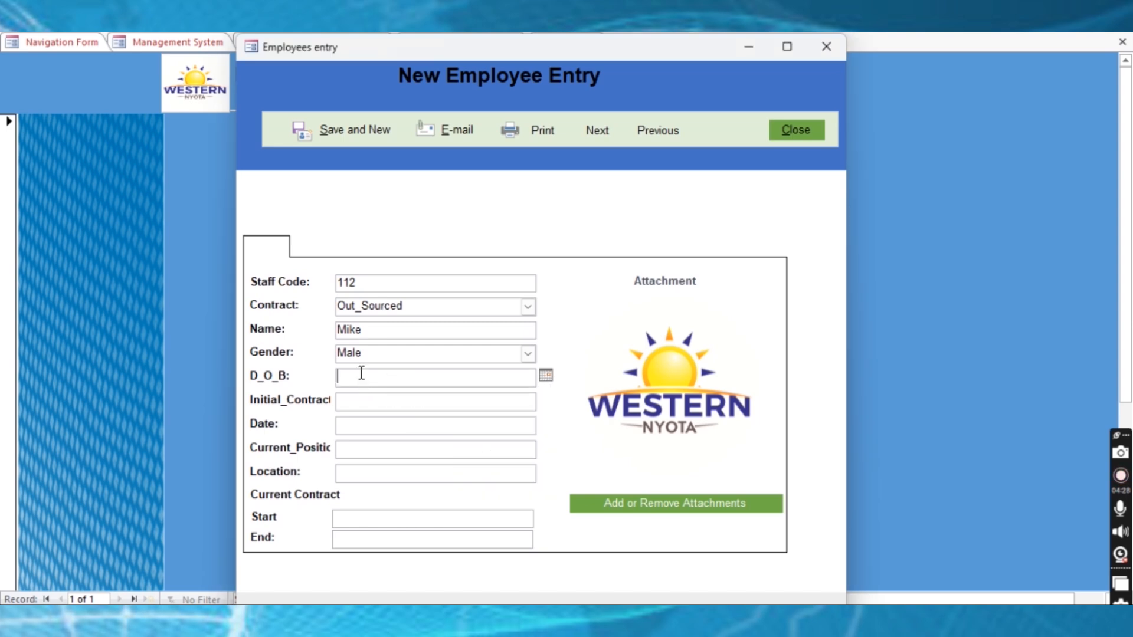
pyautogui.click(361, 405)
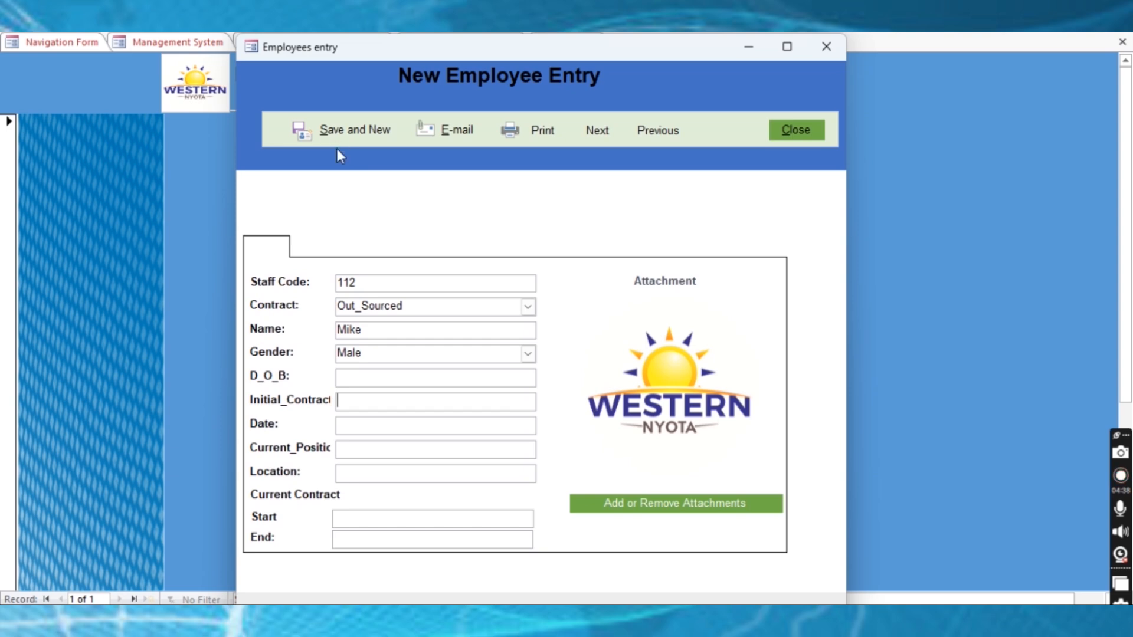
pyautogui.click(348, 131)
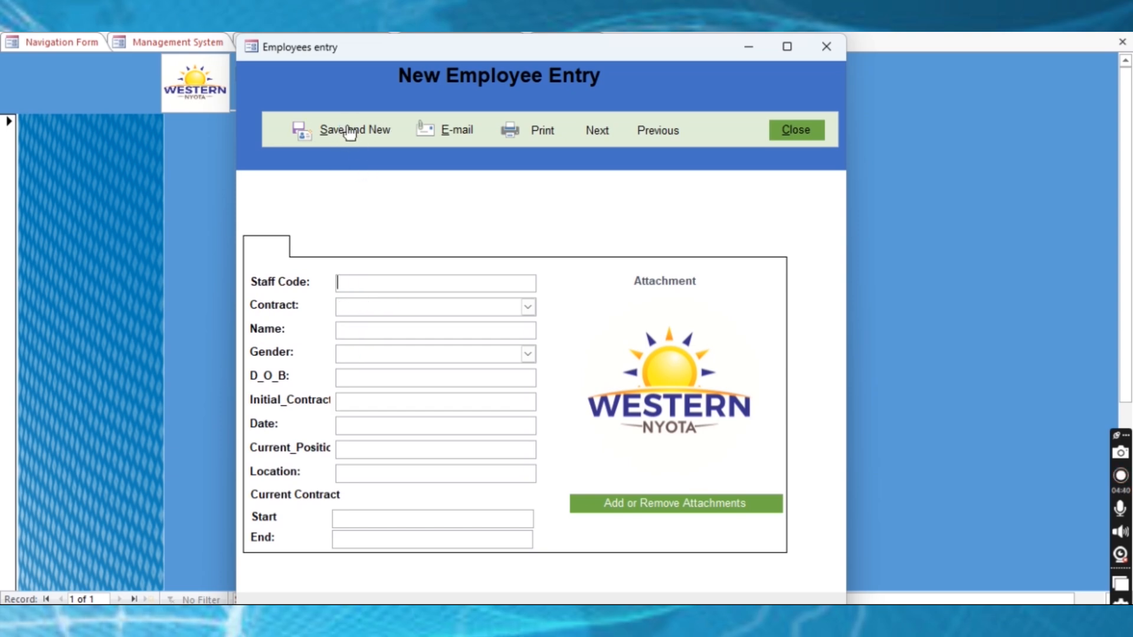
pyautogui.click(778, 133)
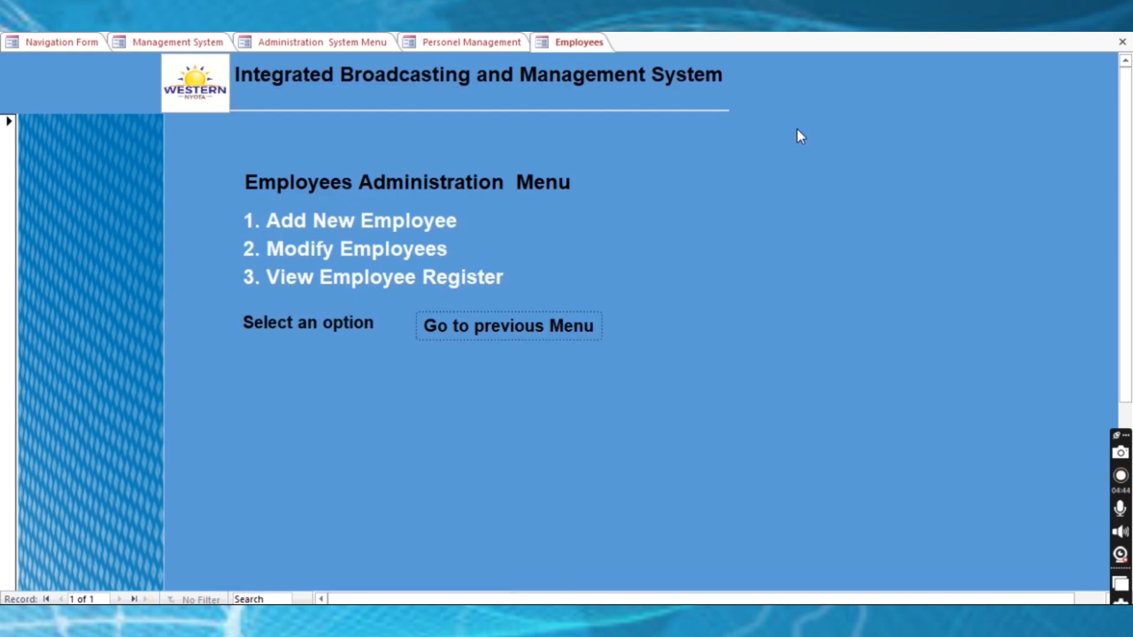
pyautogui.click(373, 249)
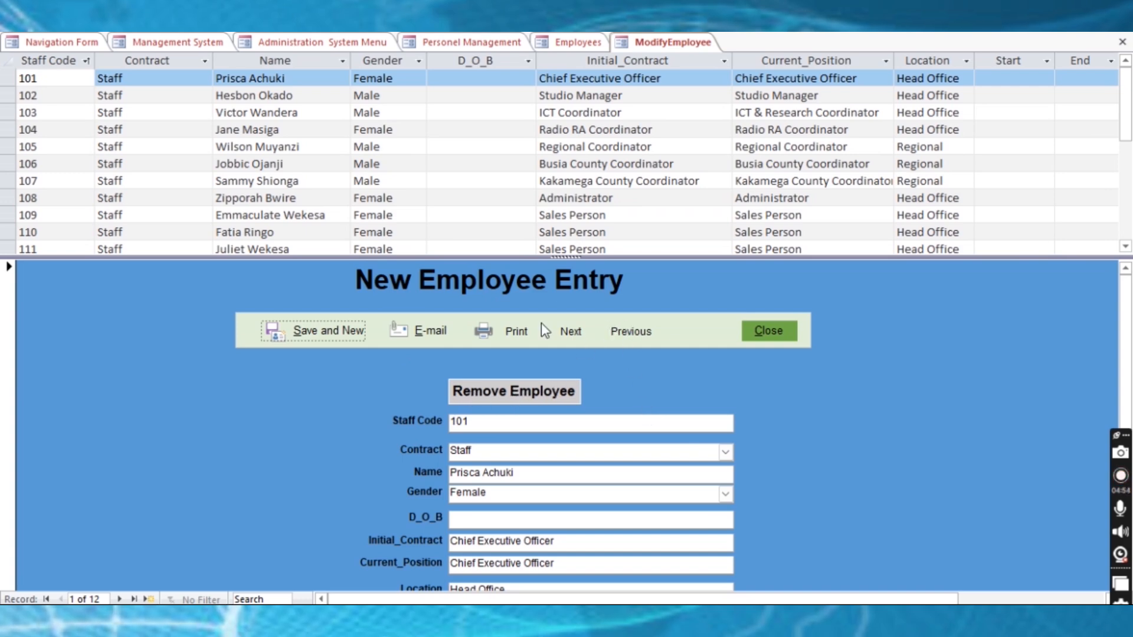
pyautogui.click(1123, 43)
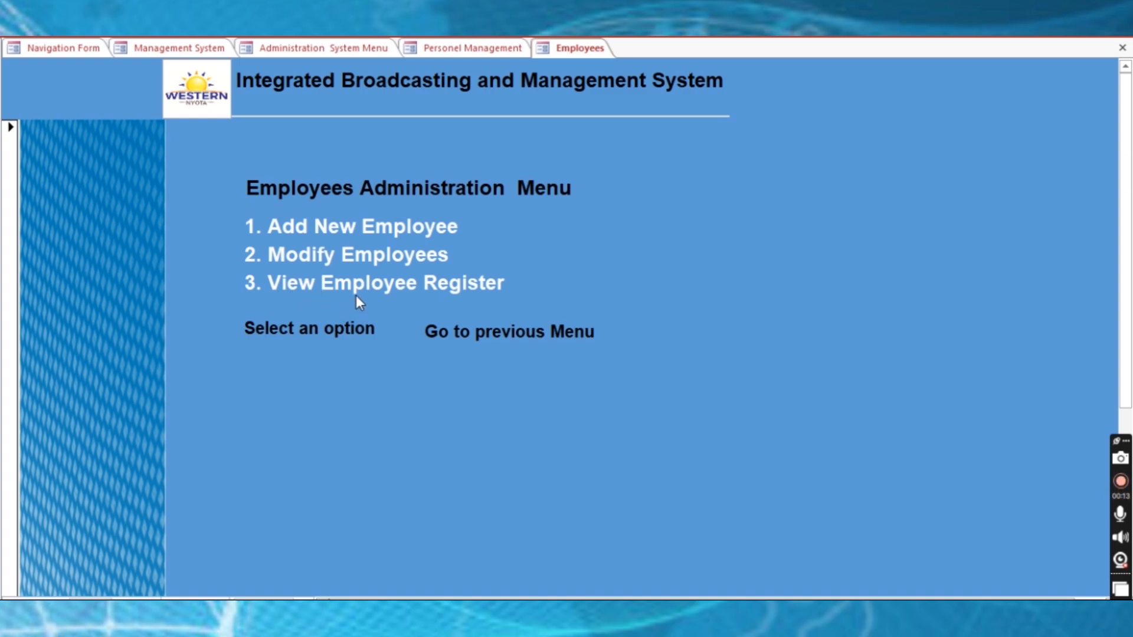
# View the employee register and staff summary reports, cancel printing, and close the register report
pyautogui.click(454, 285)
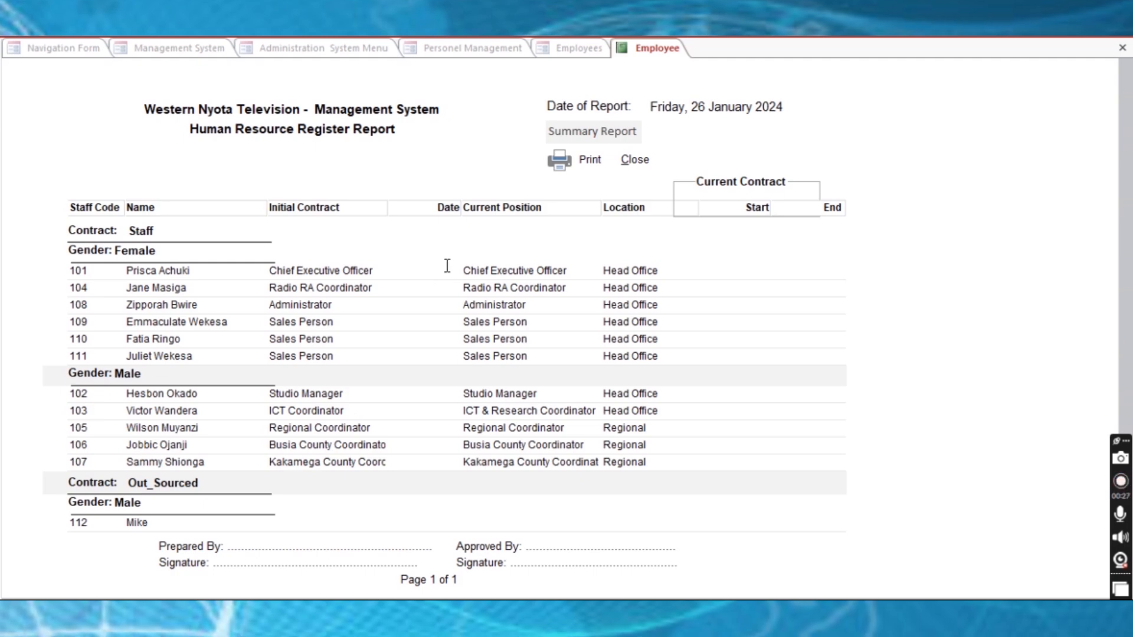
pyautogui.click(587, 137)
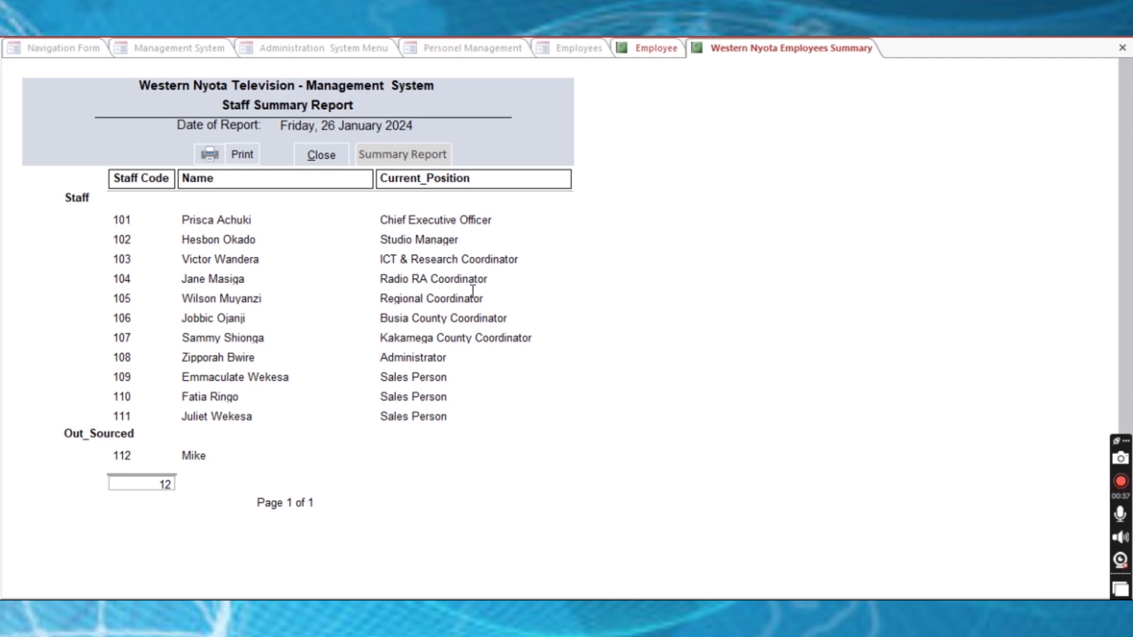
pyautogui.click(1122, 48)
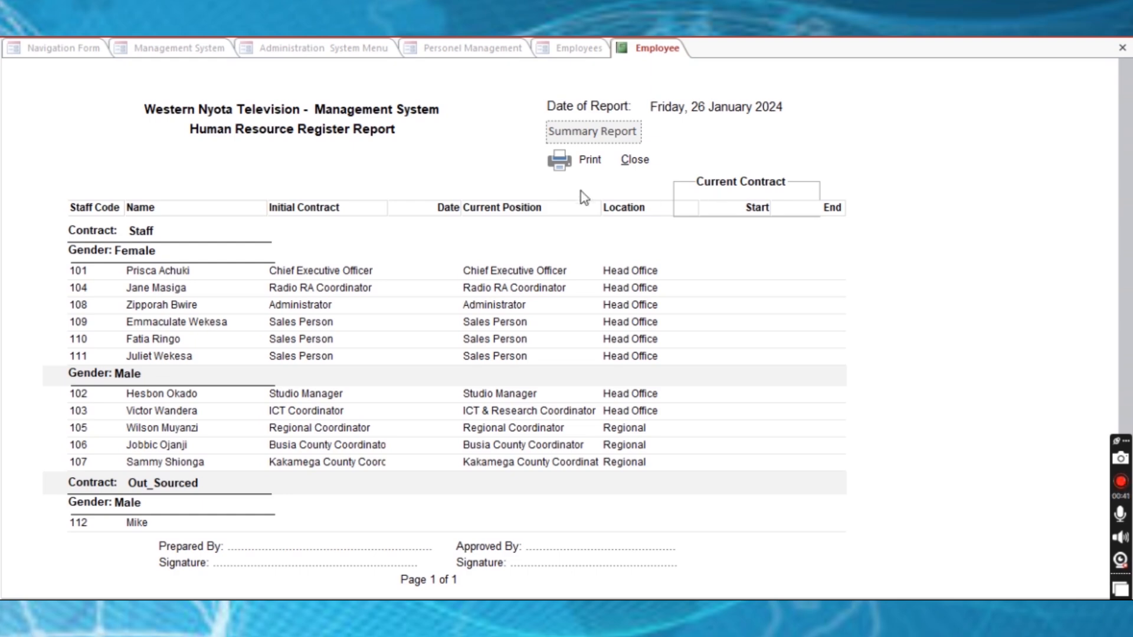
pyautogui.click(589, 161)
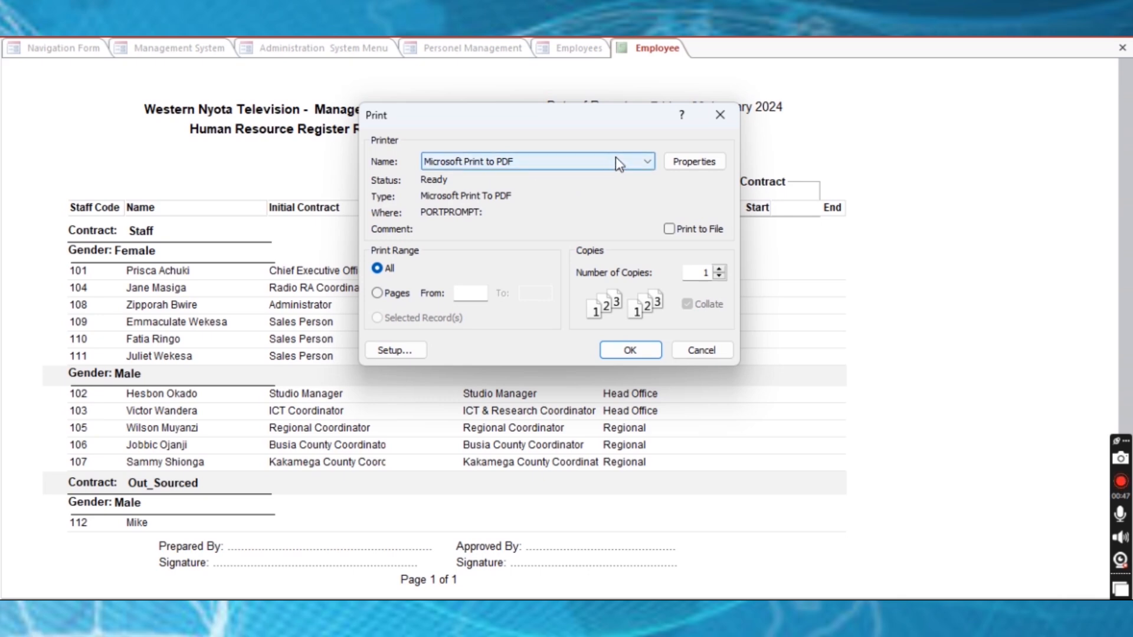
pyautogui.click(716, 126)
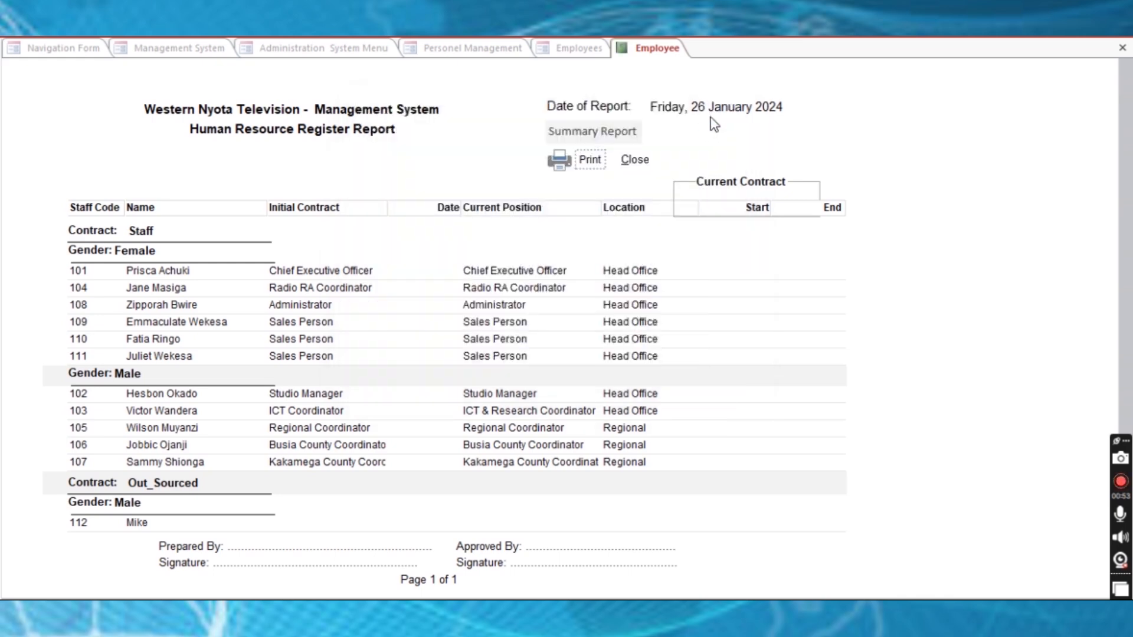
pyautogui.click(1122, 49)
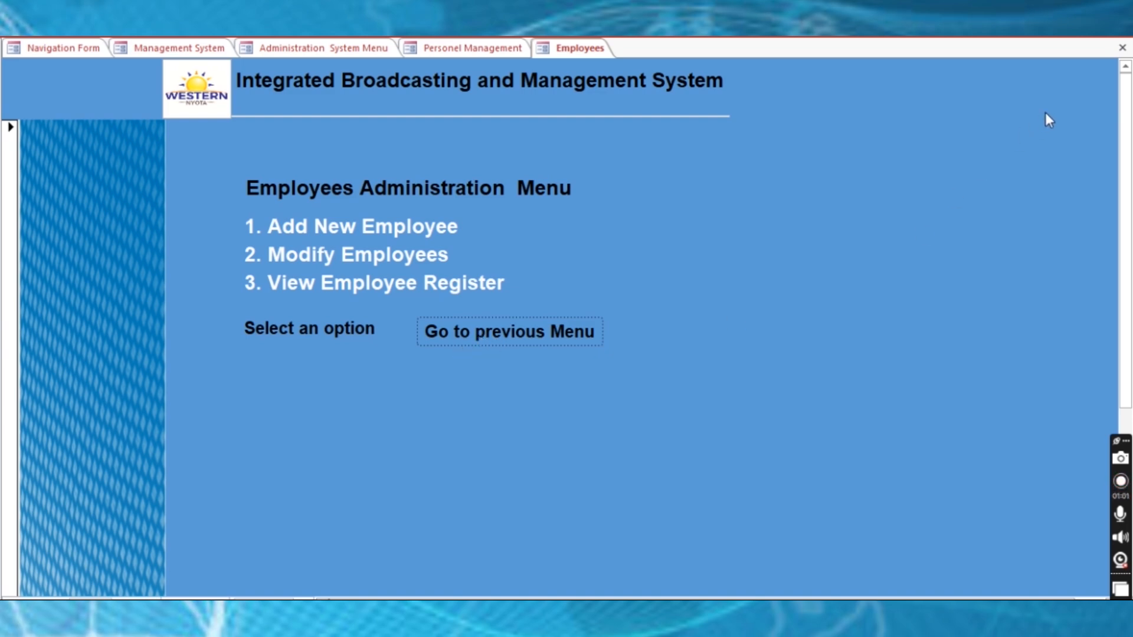
# Close the Employees and Personnel Management menus, then go to 4. Service Providers
pyautogui.click(484, 337)
pyautogui.click(508, 313)
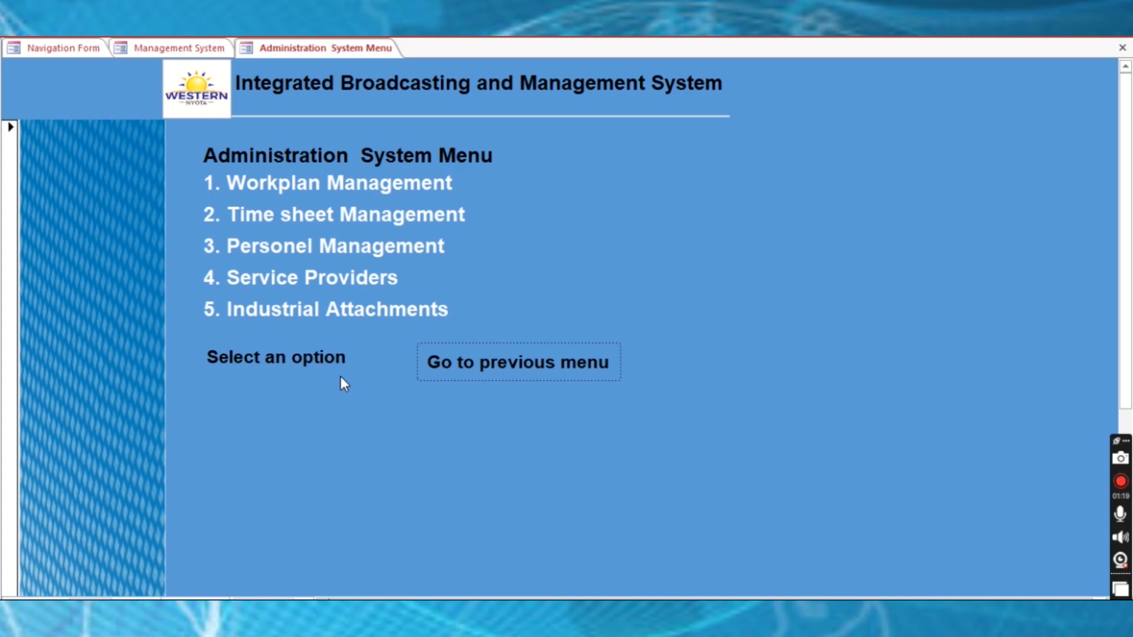
pyautogui.click(356, 283)
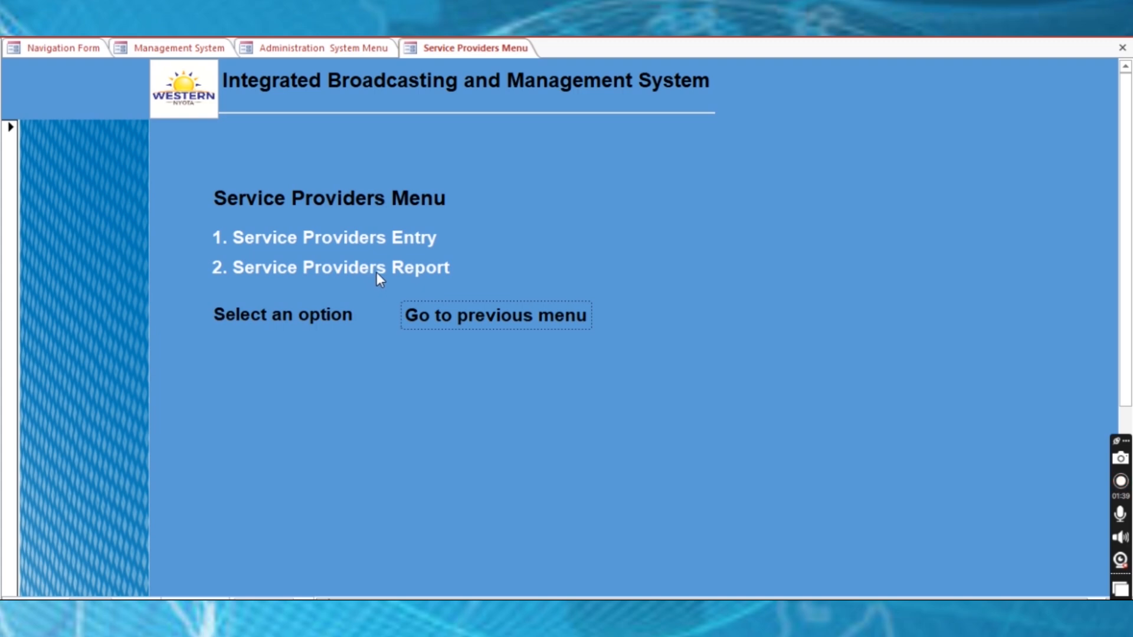
# Open the Service Providers entry form, start a new record, and stop the failing Staff Code macro
pyautogui.click(344, 238)
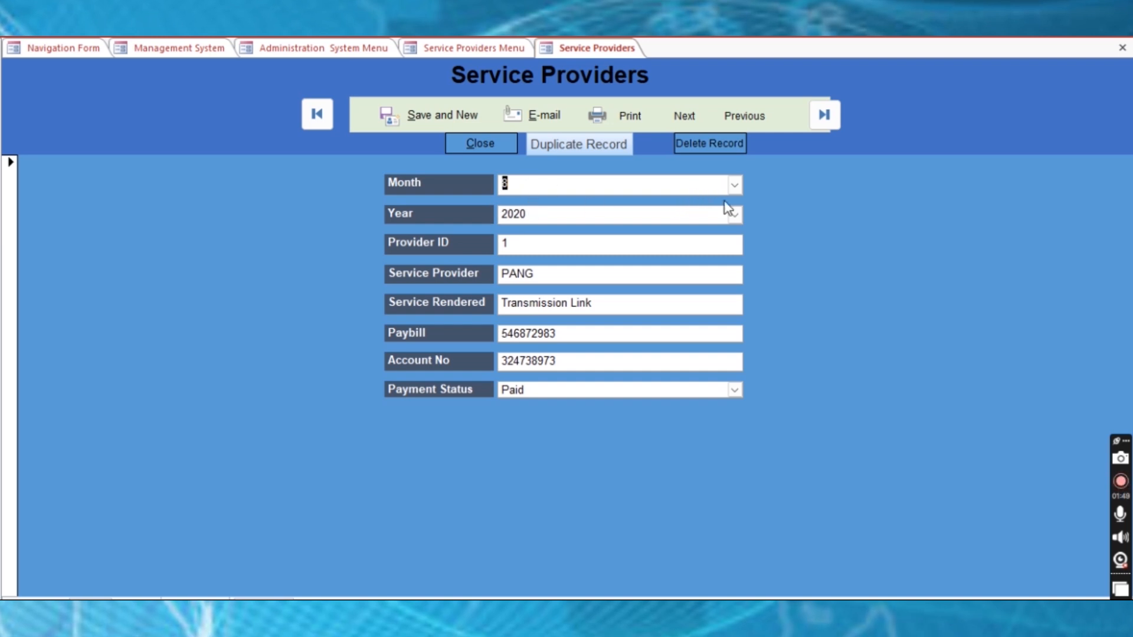
pyautogui.click(735, 185)
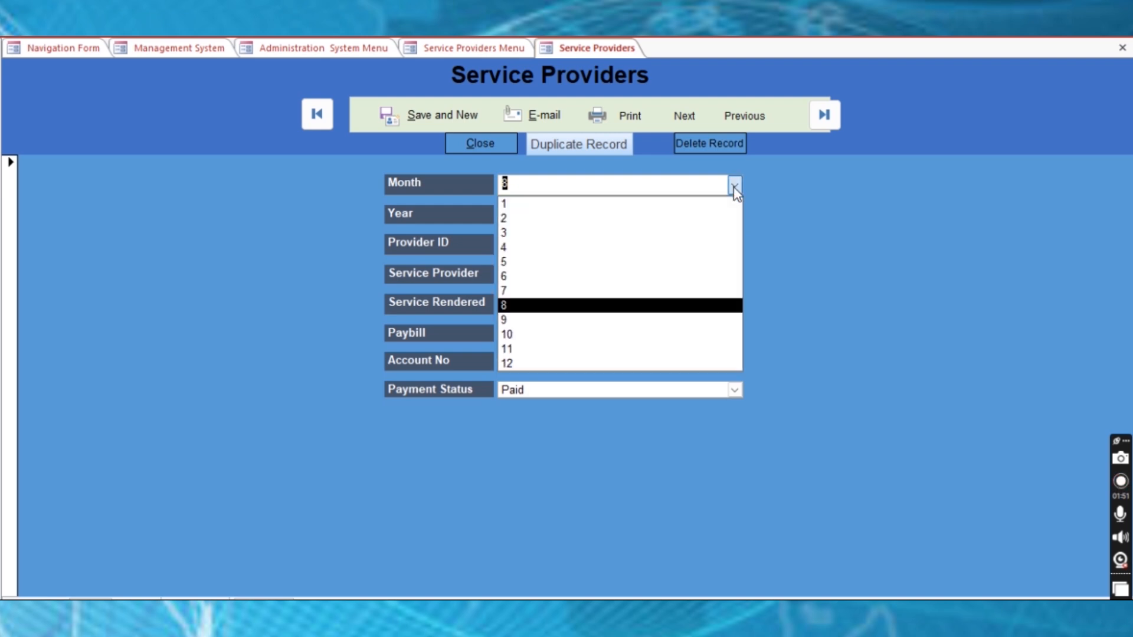
pyautogui.click(734, 187)
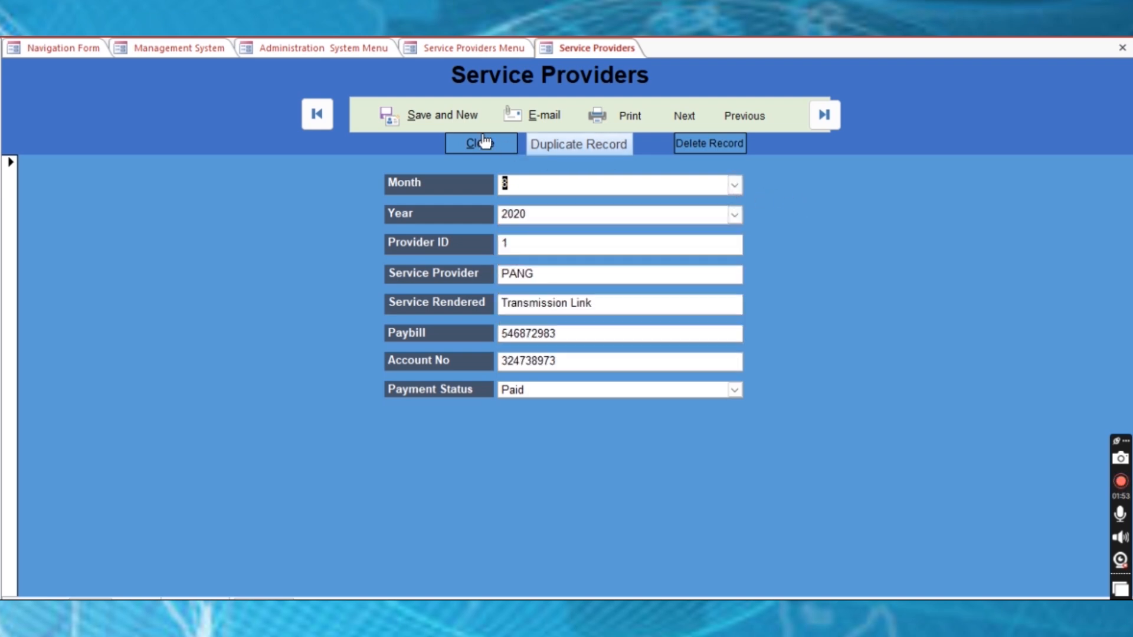
pyautogui.click(442, 118)
pyautogui.click(551, 361)
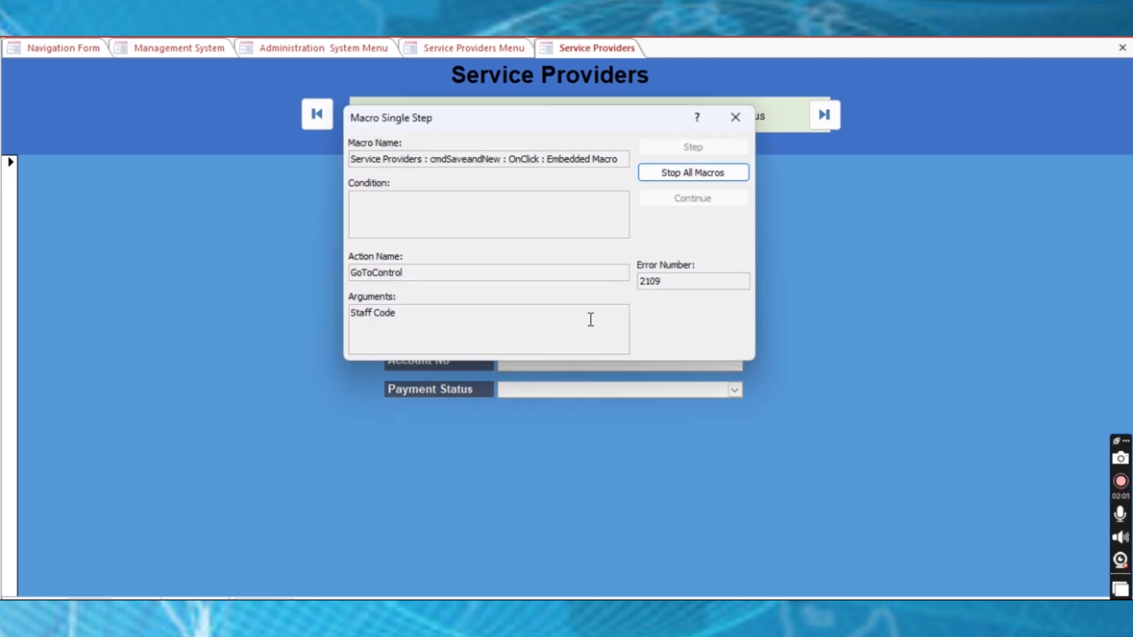
pyautogui.click(735, 116)
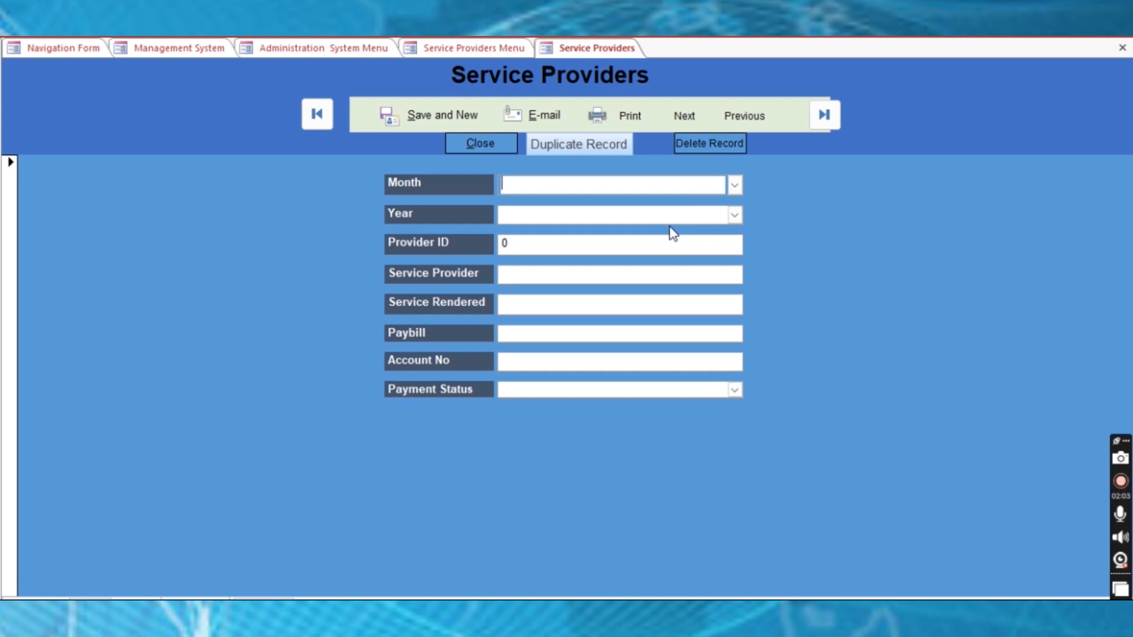
# Set month 1, year 2024 and Provider ID 1 on the new record
pyautogui.click(734, 188)
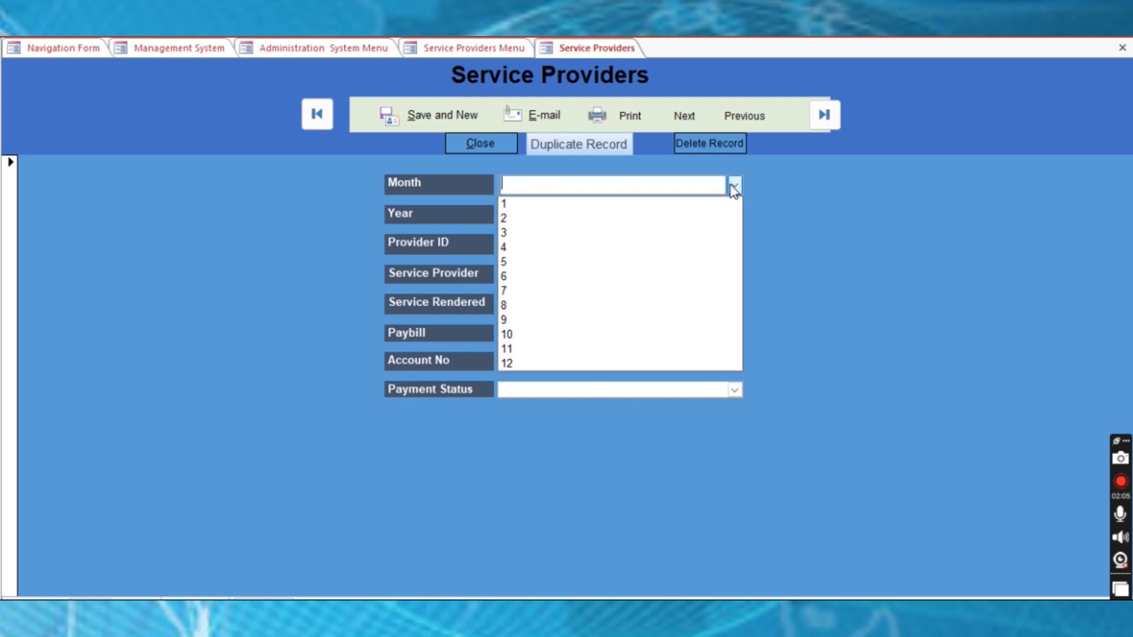
pyautogui.click(710, 207)
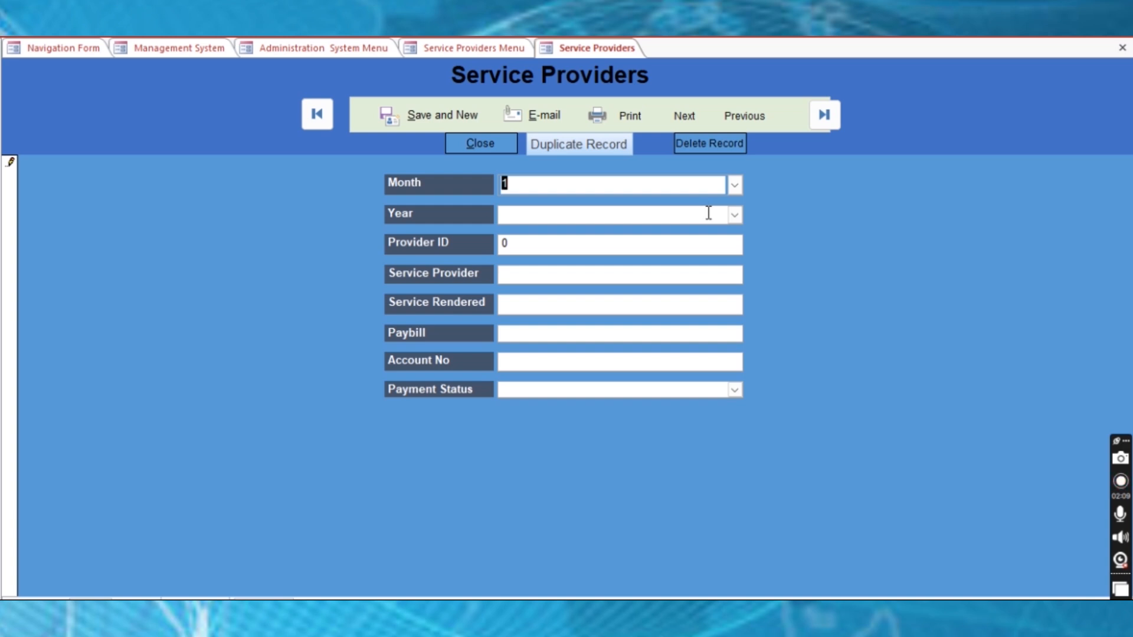
pyautogui.click(735, 215)
pyautogui.click(543, 291)
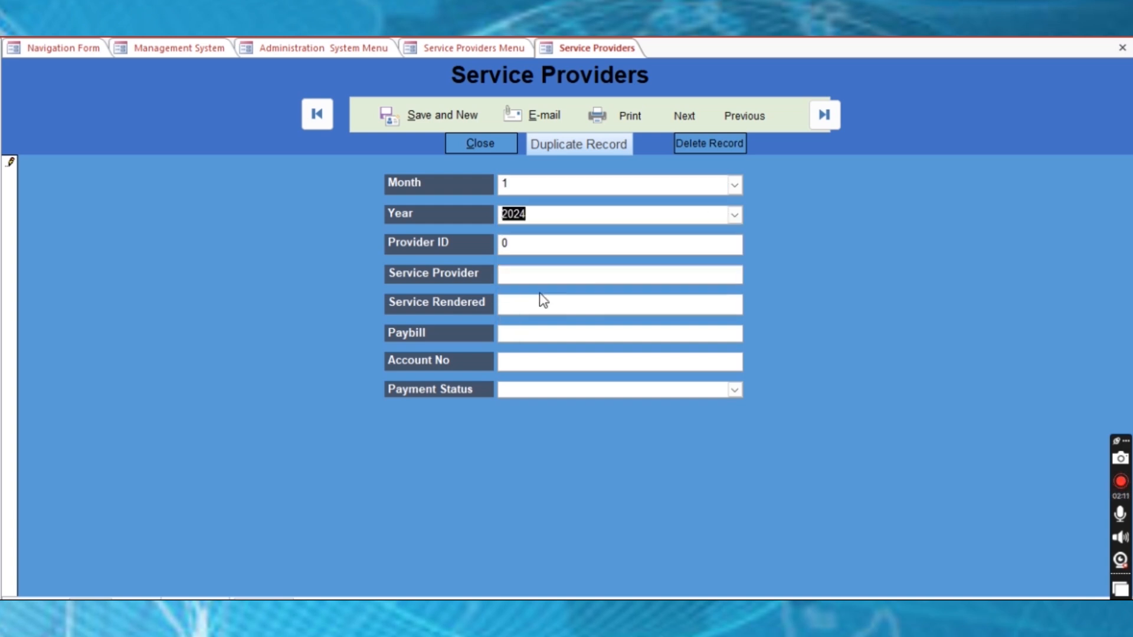
pyautogui.click(529, 246)
pyautogui.doubleClick(505, 244)
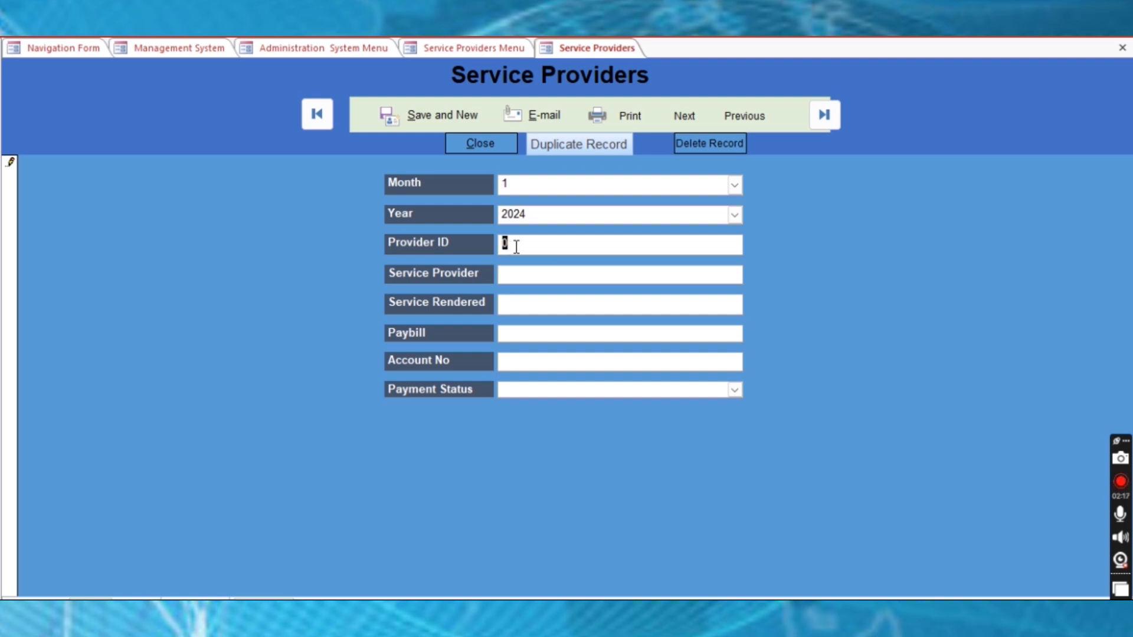
pyautogui.write('1')
# Enter Safaricom as the service provider with the service Transmission Link
pyautogui.click(529, 273)
pyautogui.write('Safaricom')
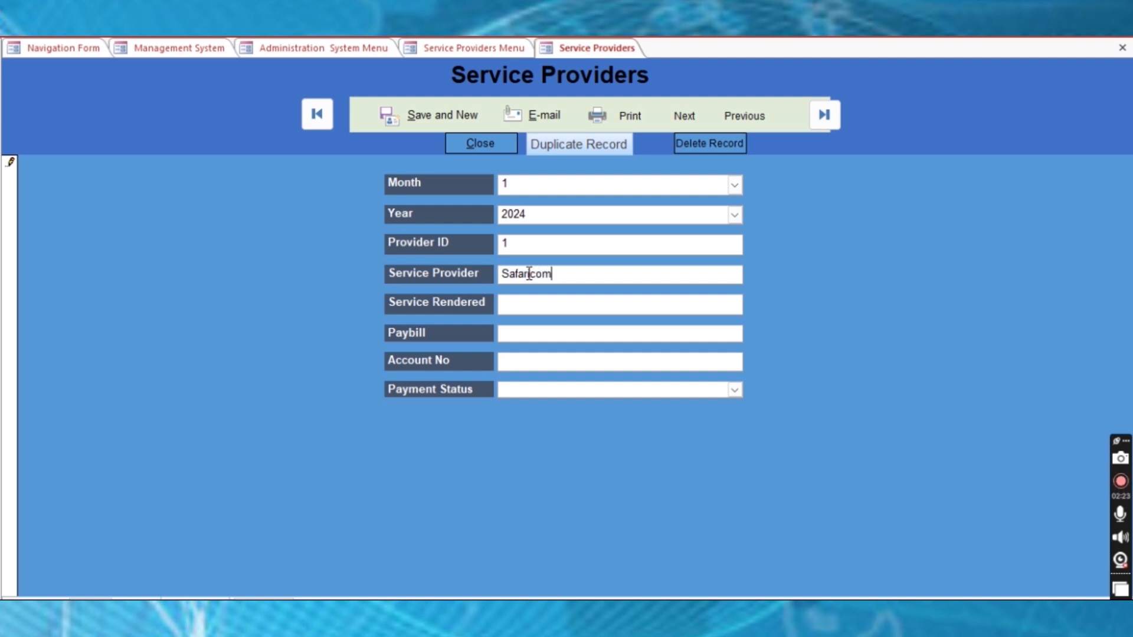
pyautogui.write(' Link')
pyautogui.moveTo(578, 282); pyautogui.dragTo(555, 275)
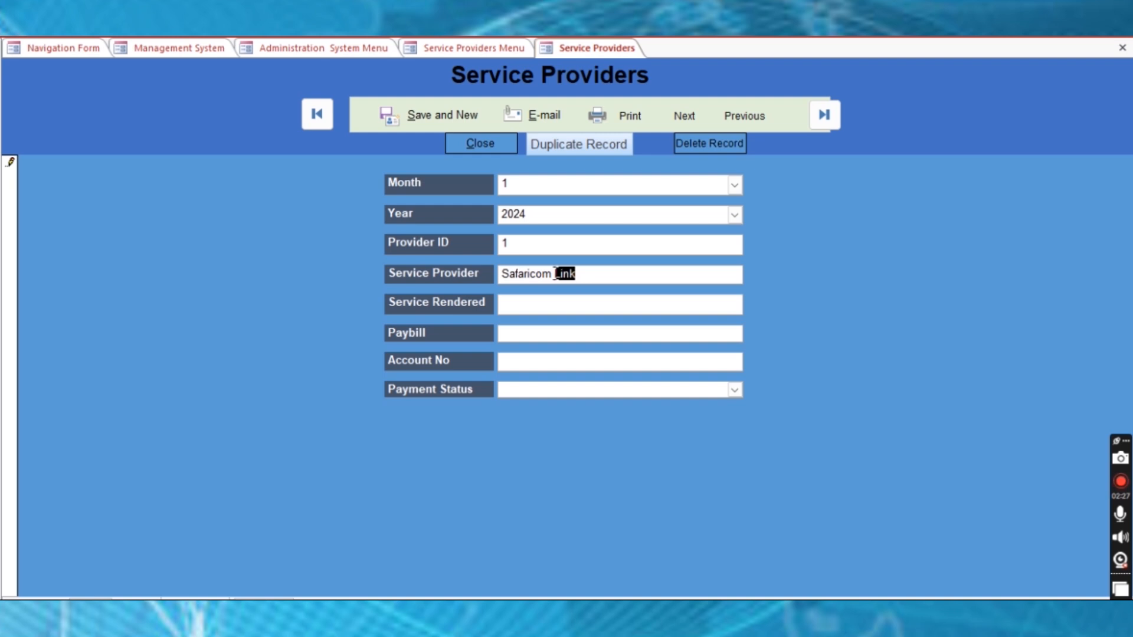
pyautogui.press('BackSpace')
pyautogui.write('T')
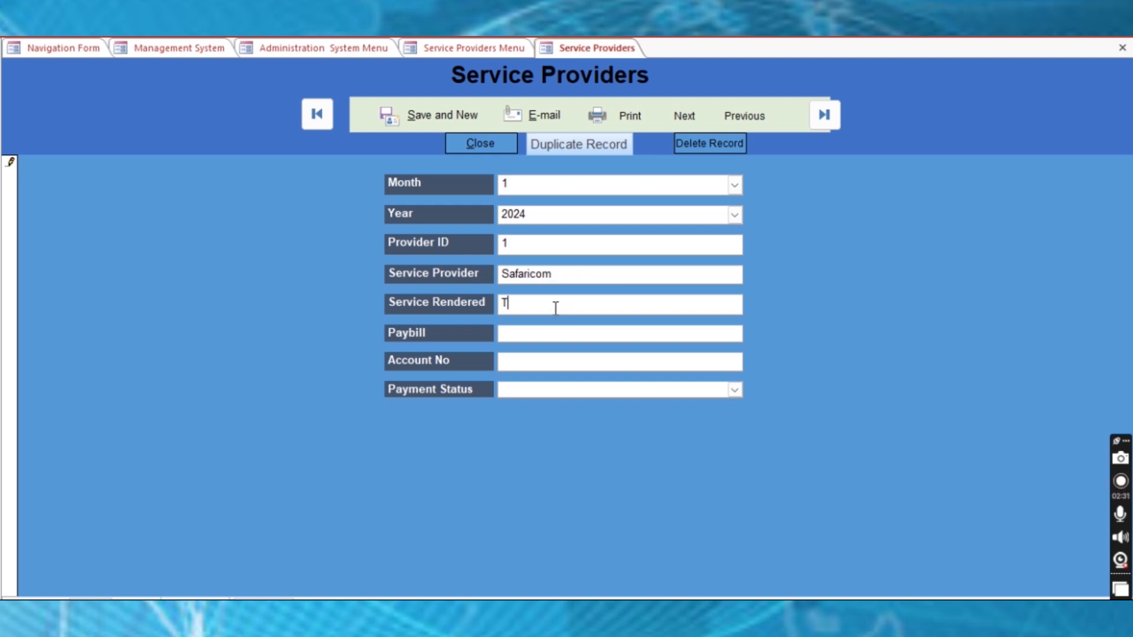
pyautogui.write('ransmission Lik')
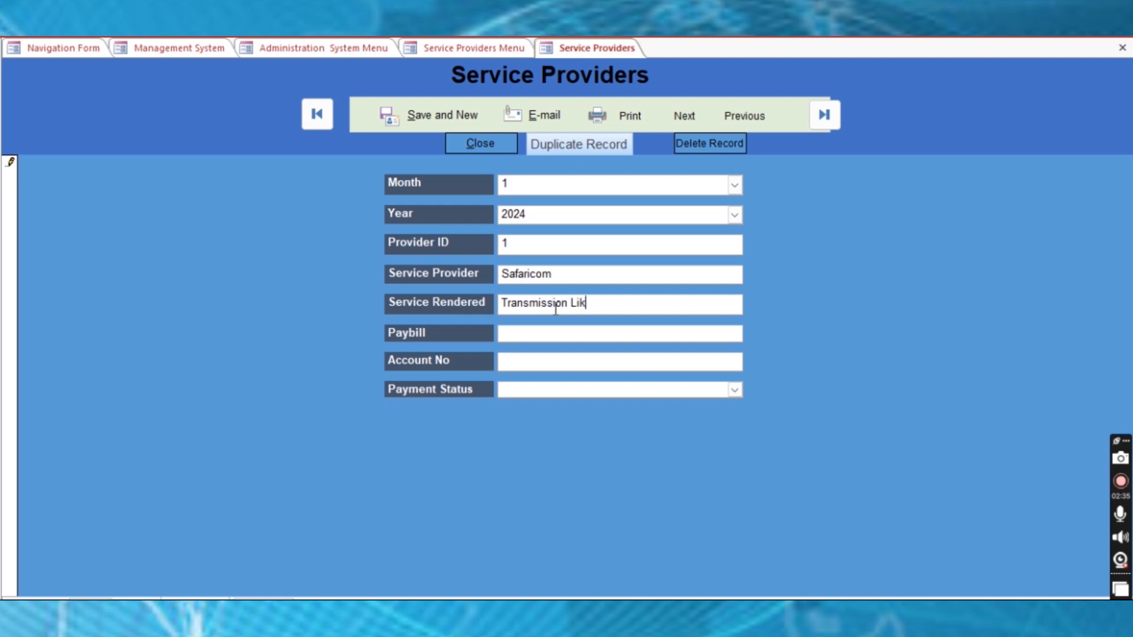
pyautogui.press('BackSpace')
pyautogui.write('nk')
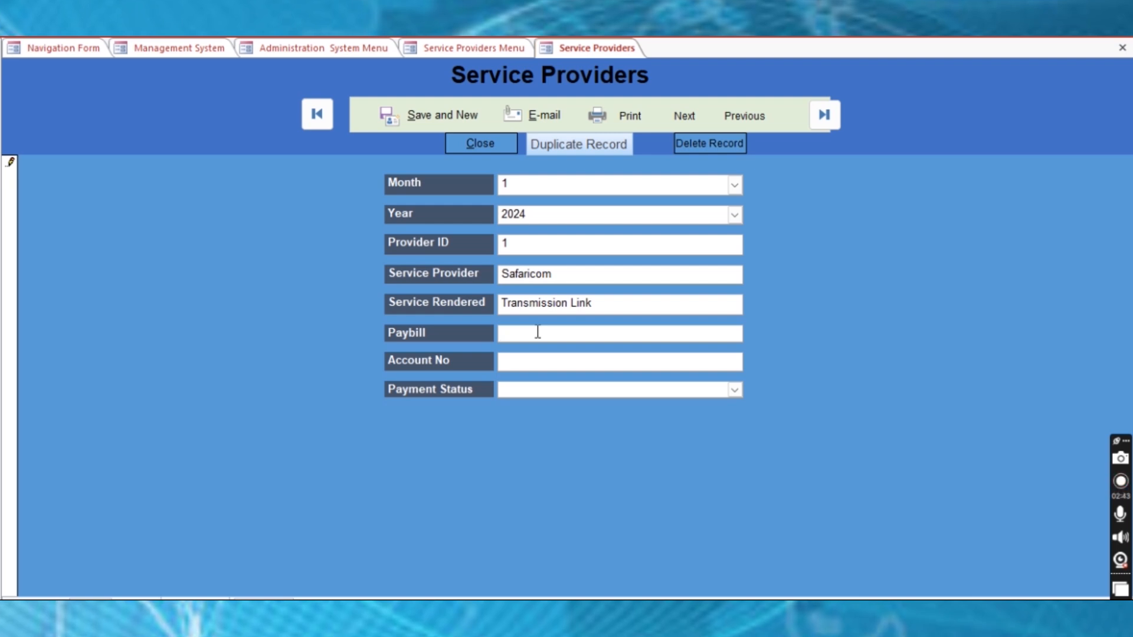
# Fill in the Paybill and account numbers, set payment status to Paid, and save
pyautogui.click(537, 332)
pyautogui.write('556677')
pyautogui.click(539, 365)
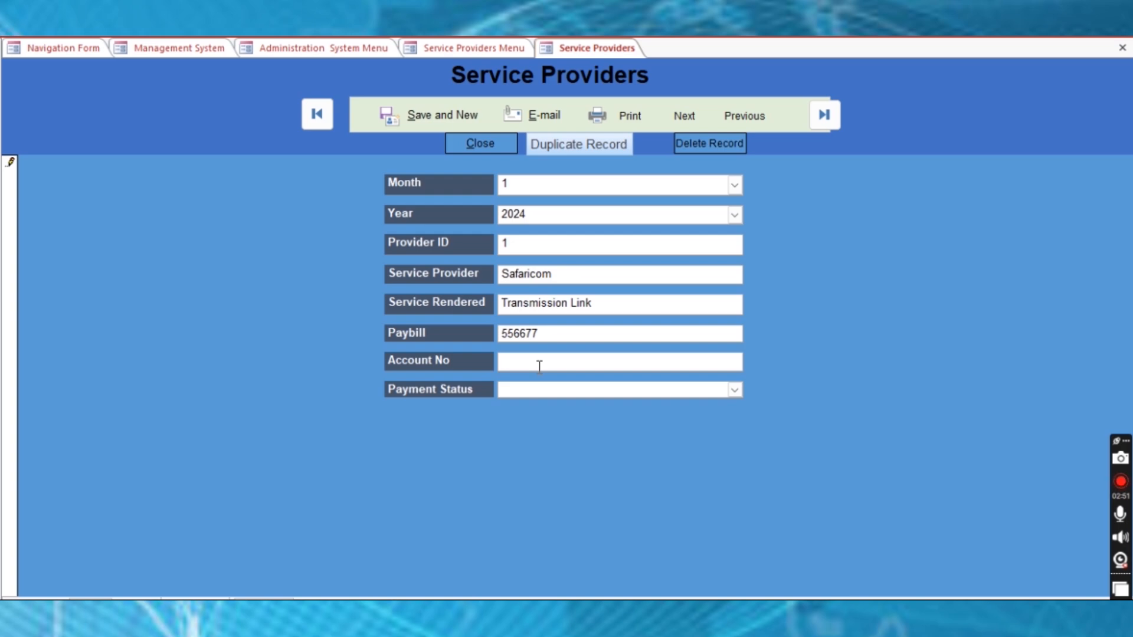
pyautogui.write('52')
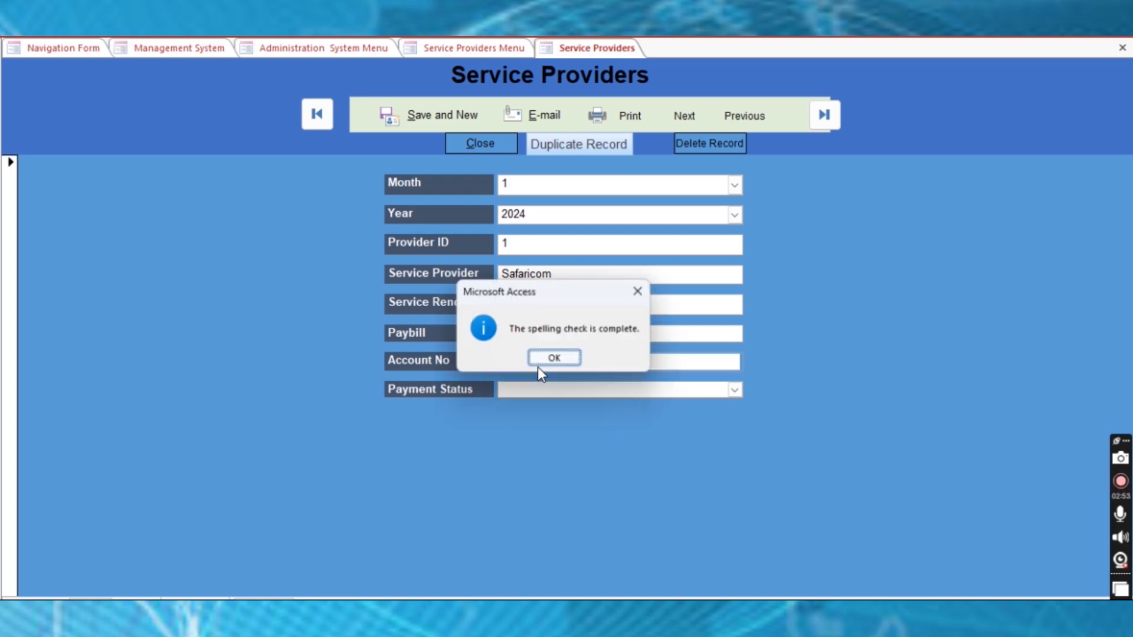
pyautogui.click(538, 365)
pyautogui.click(565, 362)
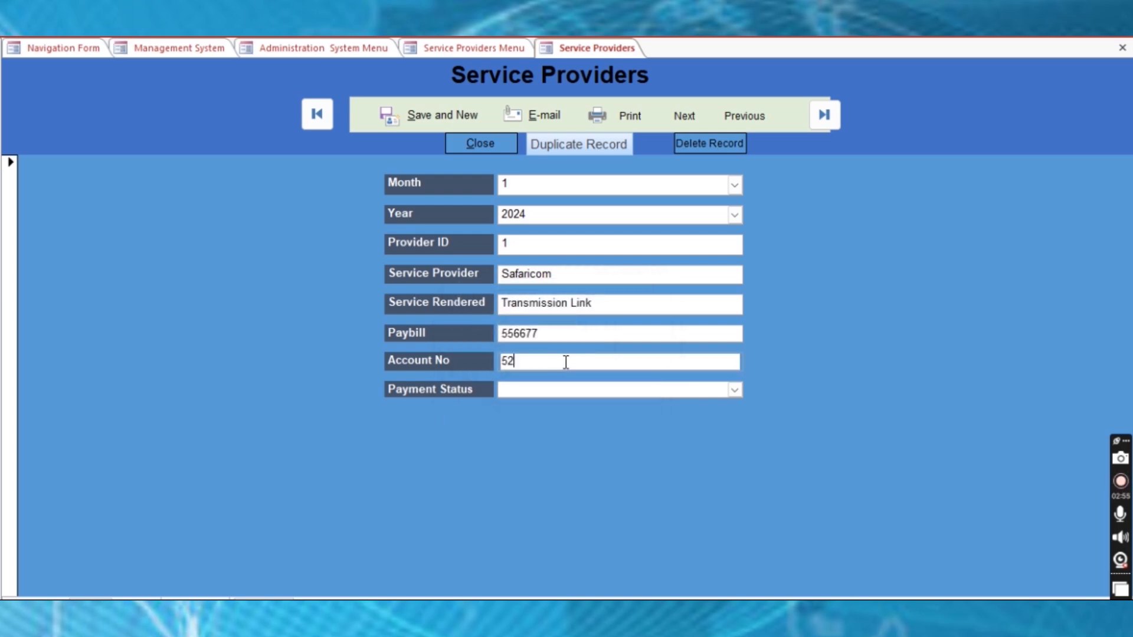
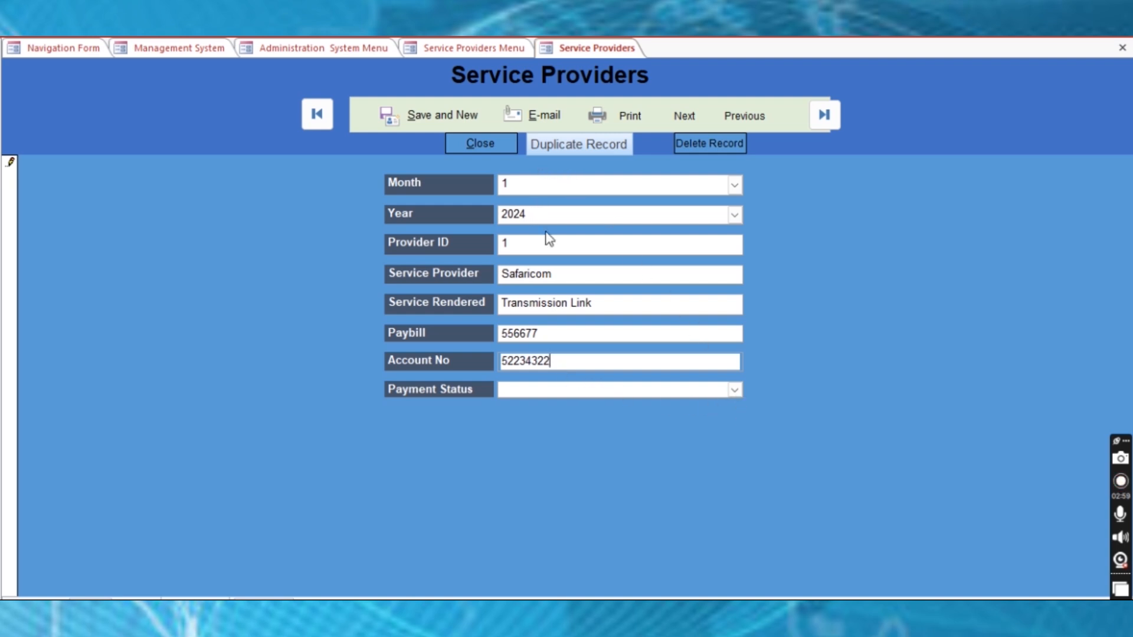
pyautogui.click(734, 390)
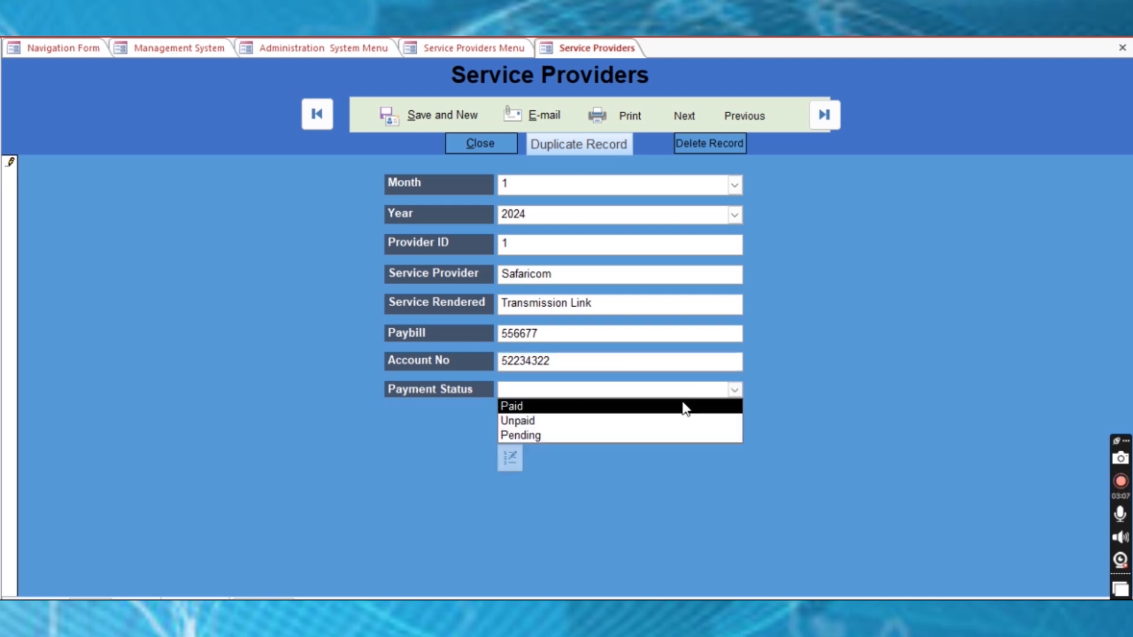
pyautogui.click(532, 407)
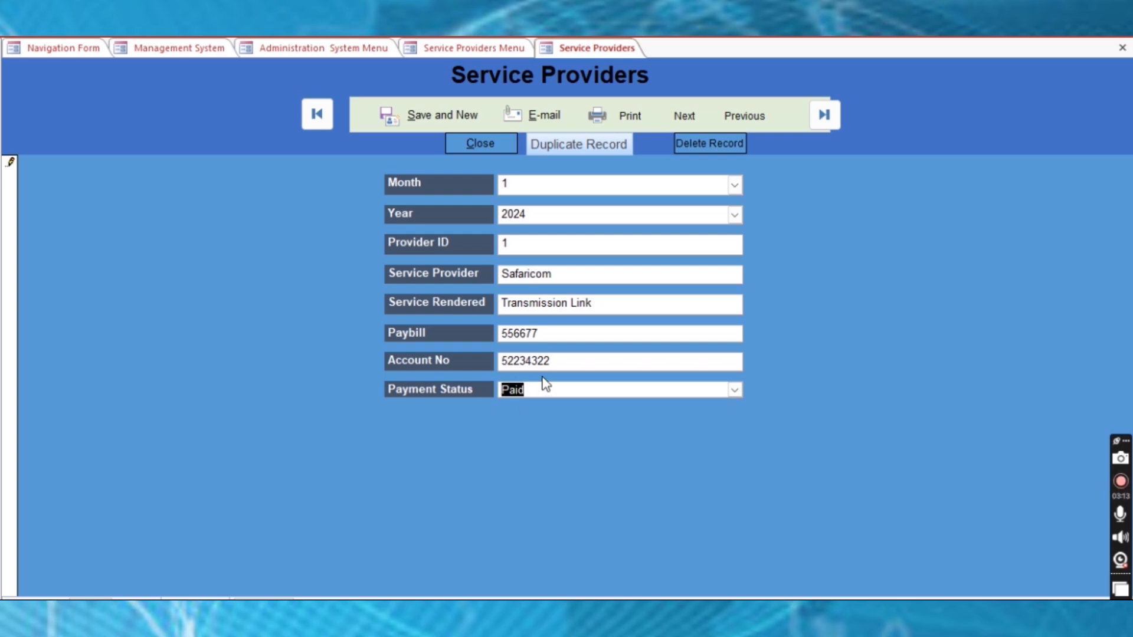
pyautogui.hotkey('ctrl', 's')
# Save and start a new record, stop the erroring macro, and close the Service Providers form
pyautogui.click(424, 119)
pyautogui.click(557, 361)
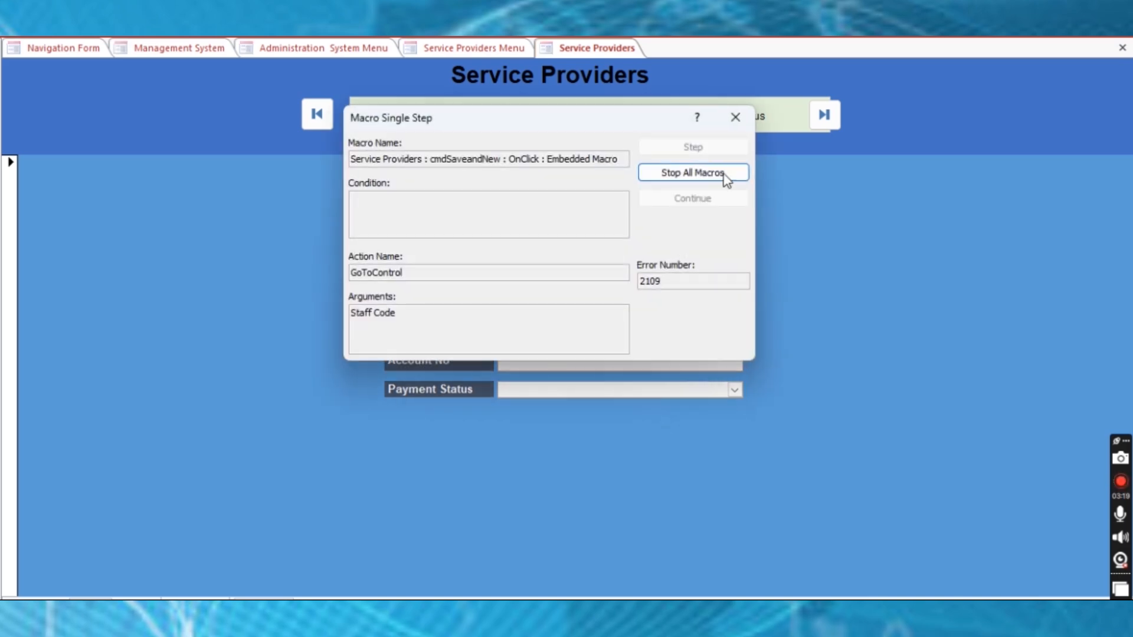
pyautogui.click(736, 120)
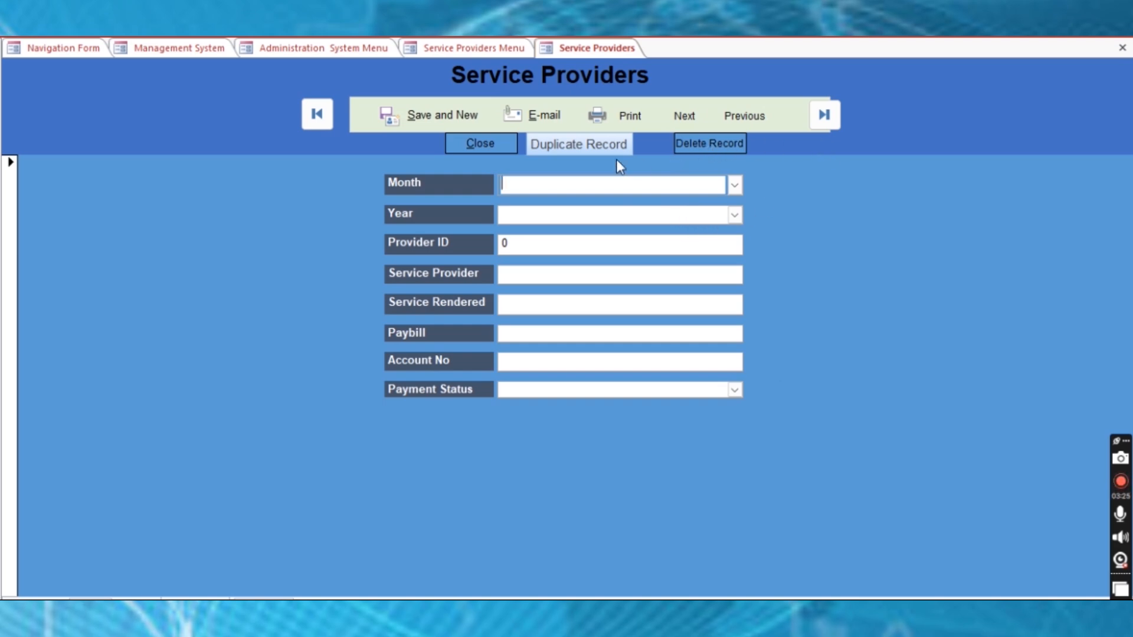
pyautogui.click(481, 143)
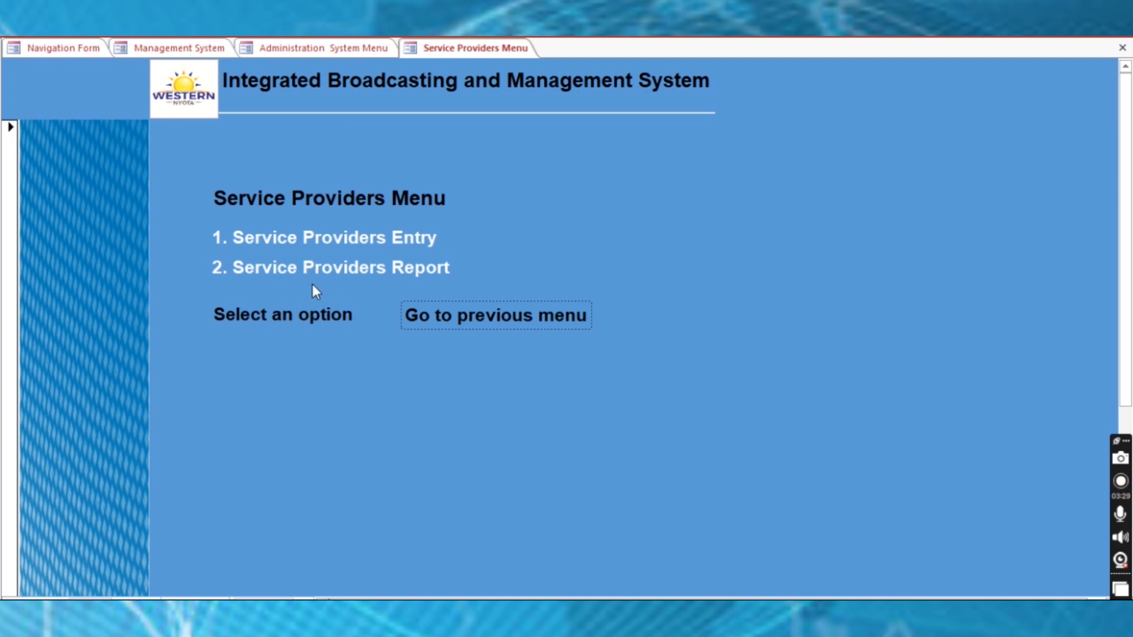
pyautogui.click(343, 270)
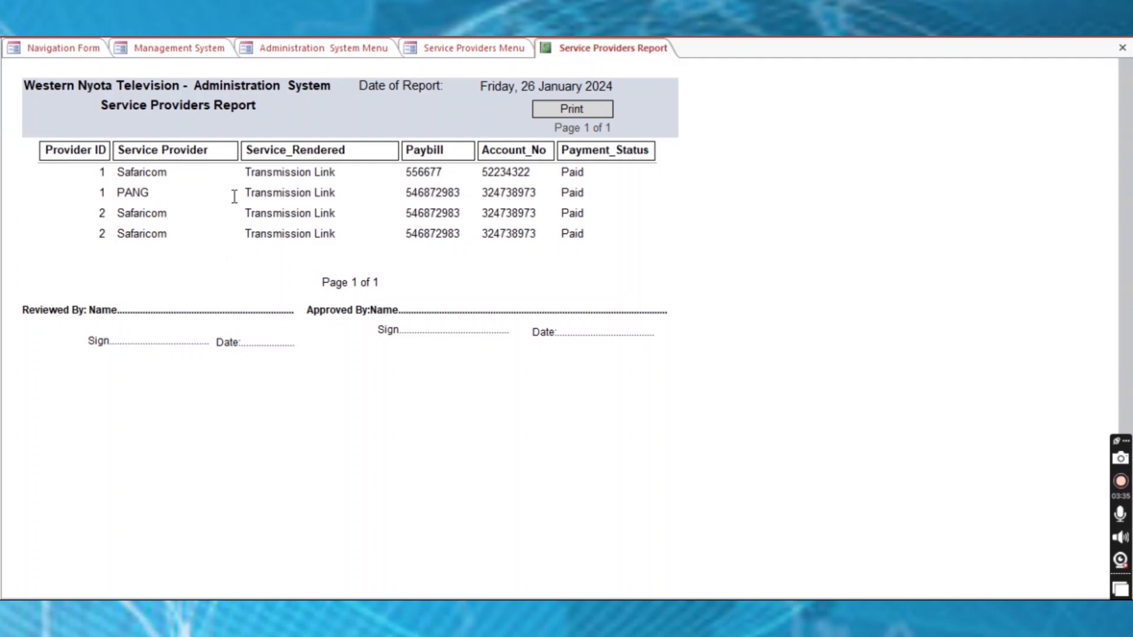
pyautogui.moveTo(130, 173); pyautogui.dragTo(185, 170)
pyautogui.click(127, 175)
pyautogui.moveTo(119, 173); pyautogui.dragTo(189, 176)
pyautogui.moveTo(278, 173); pyautogui.dragTo(336, 172)
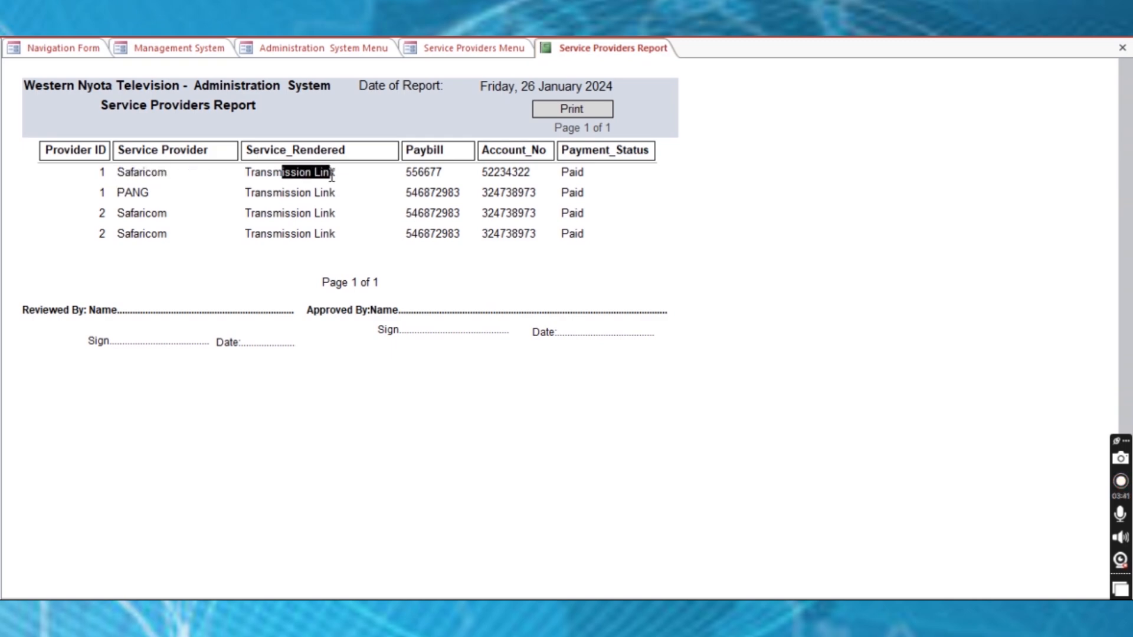
pyautogui.moveTo(406, 172); pyautogui.dragTo(595, 168)
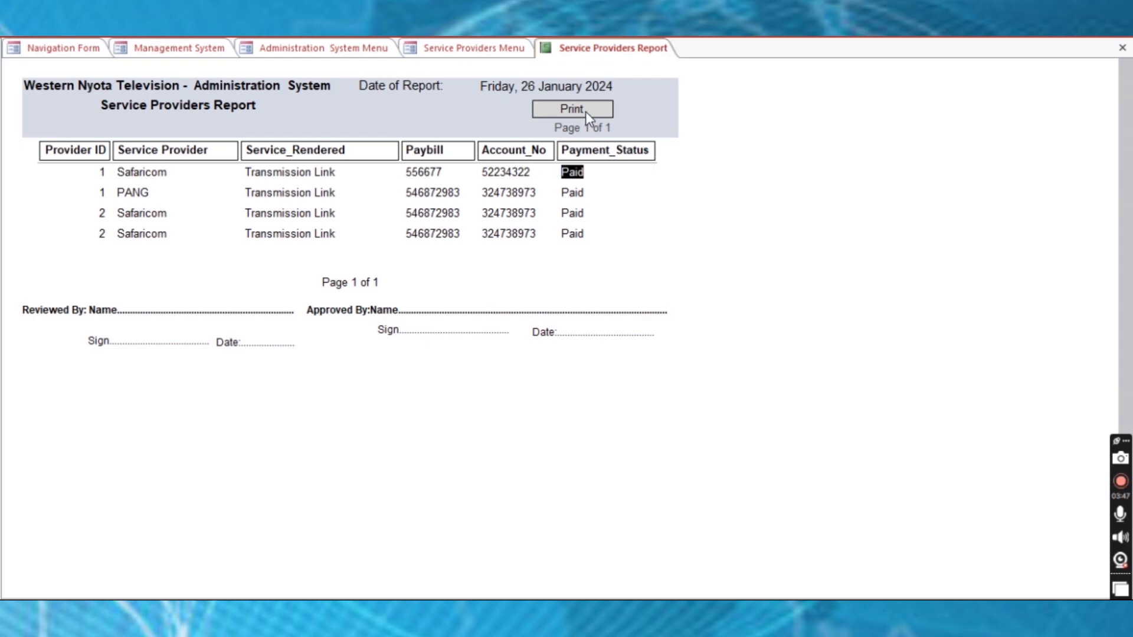
# Close the Service Providers report and menu, then go to 5. Industrial Attachments
pyautogui.click(1123, 48)
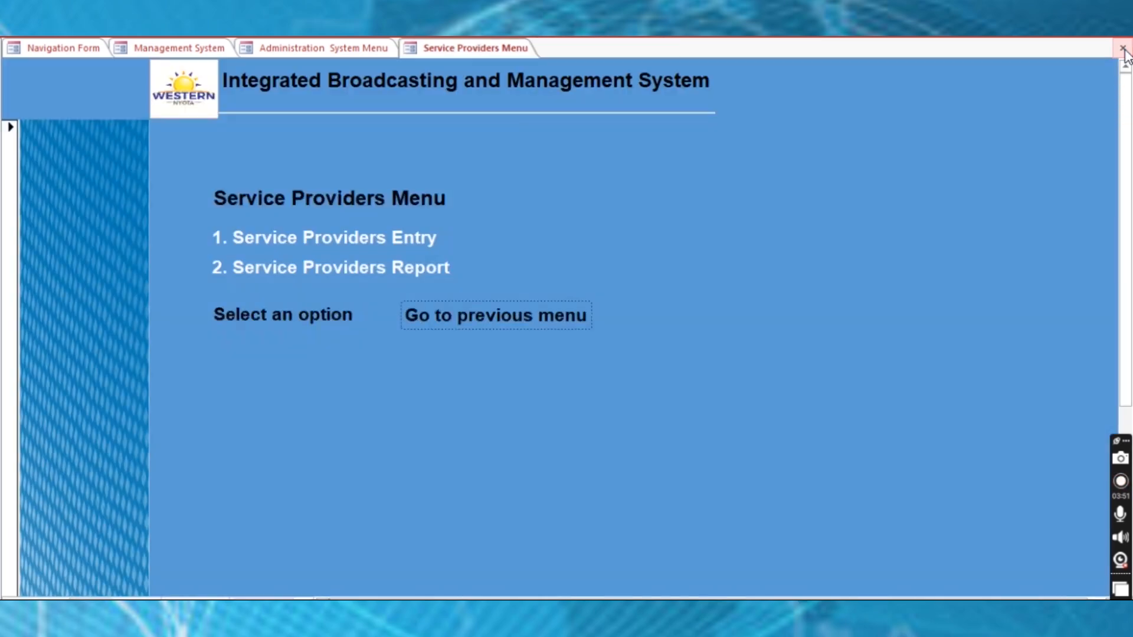
pyautogui.click(1123, 47)
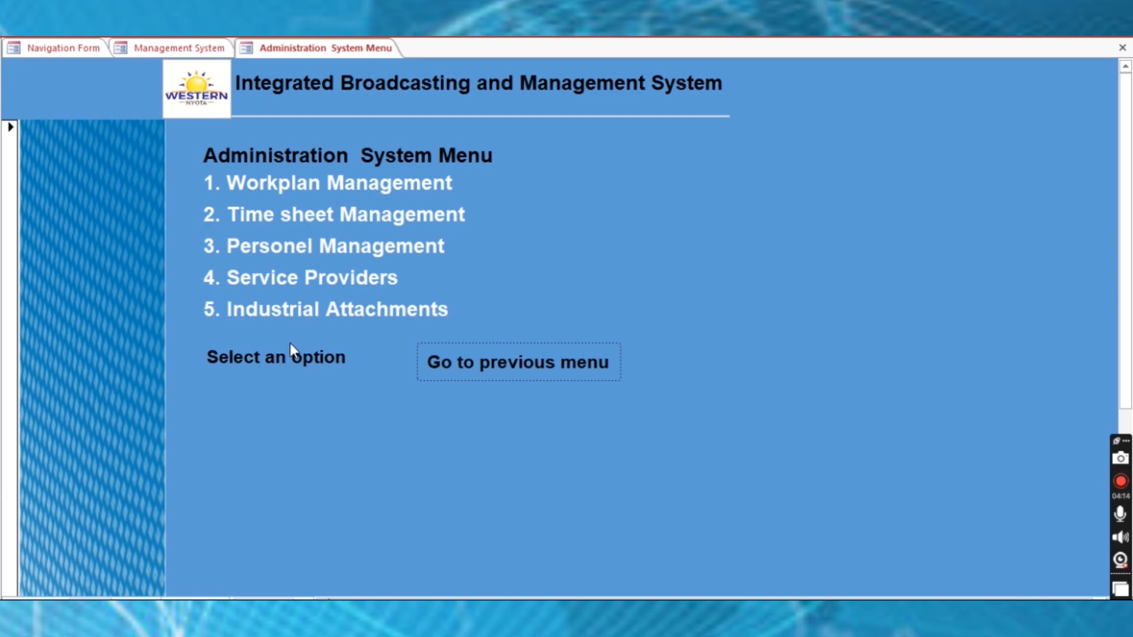
pyautogui.click(317, 310)
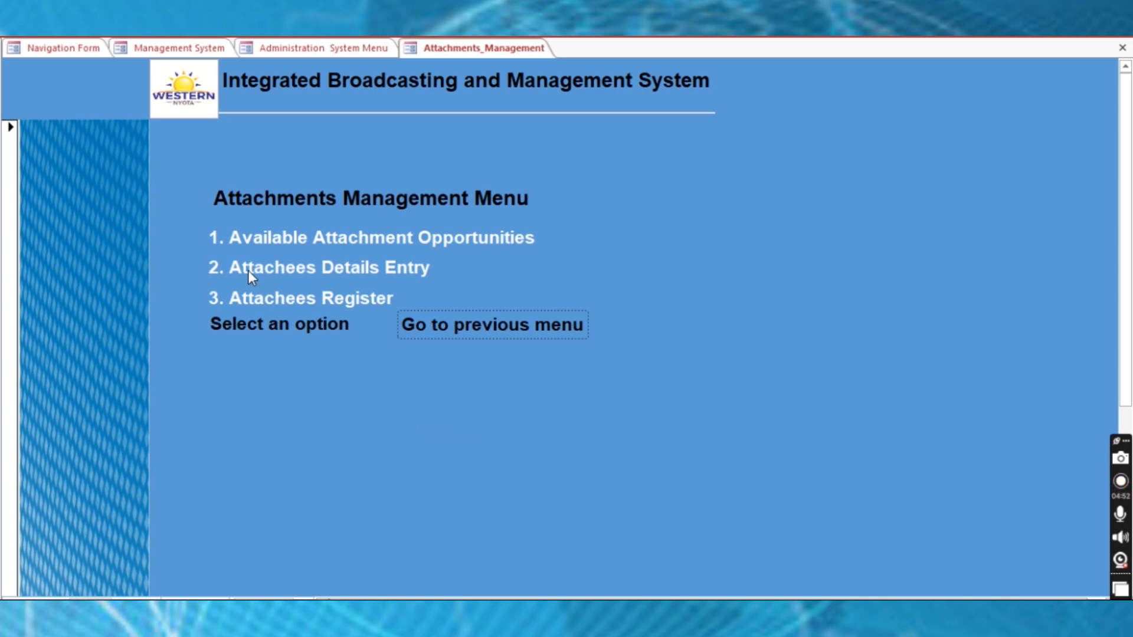
pyautogui.click(339, 270)
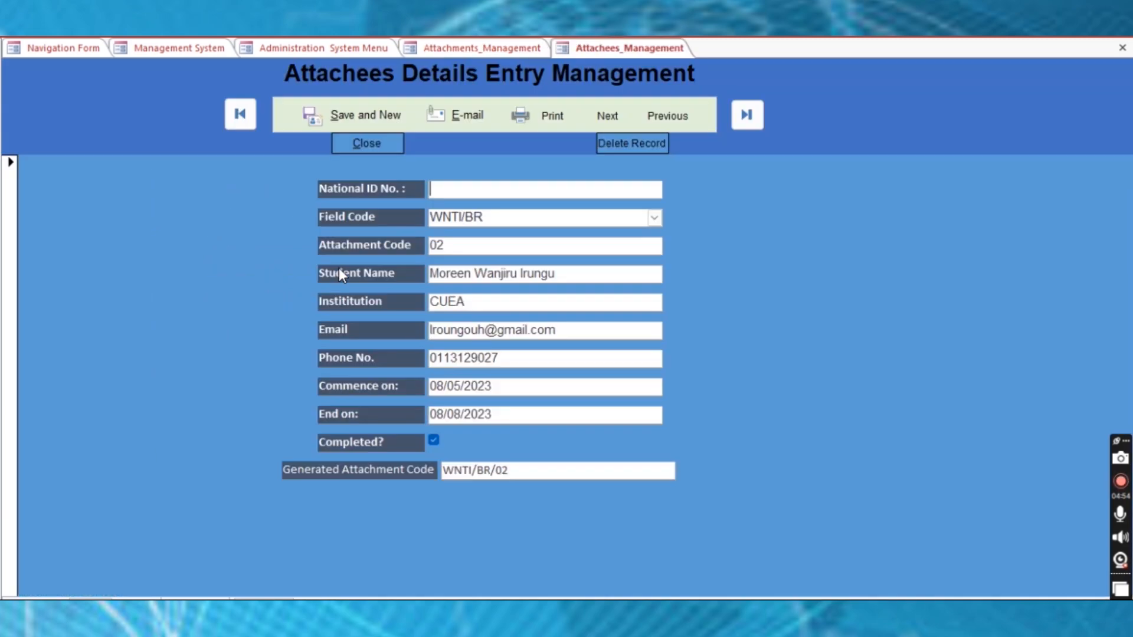
pyautogui.click(608, 116)
pyautogui.click(608, 116)
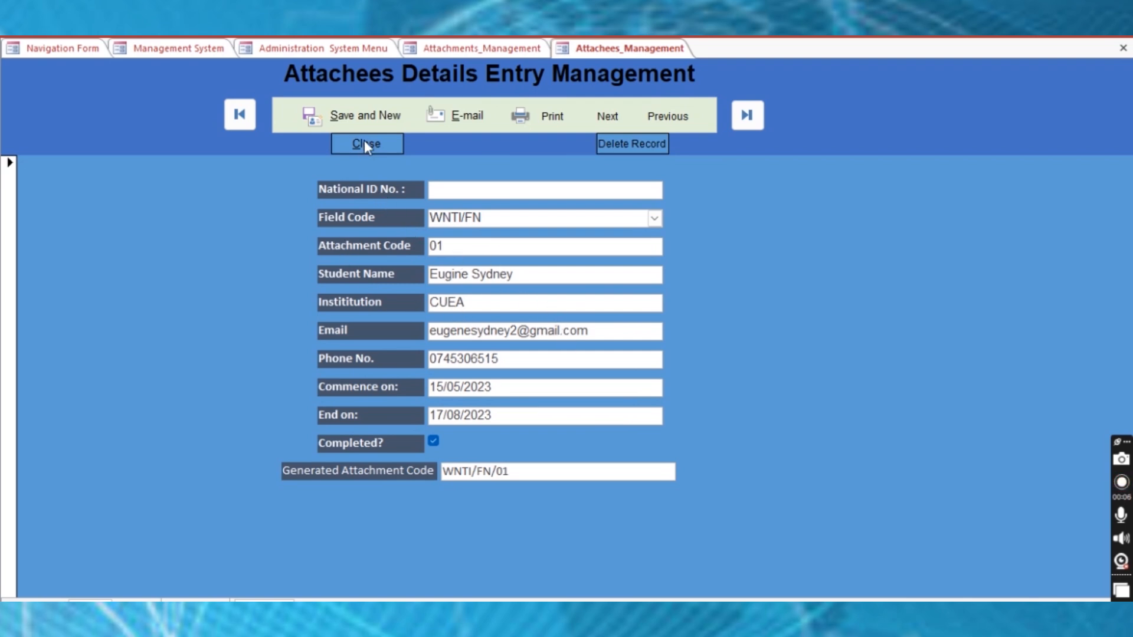
pyautogui.click(355, 112)
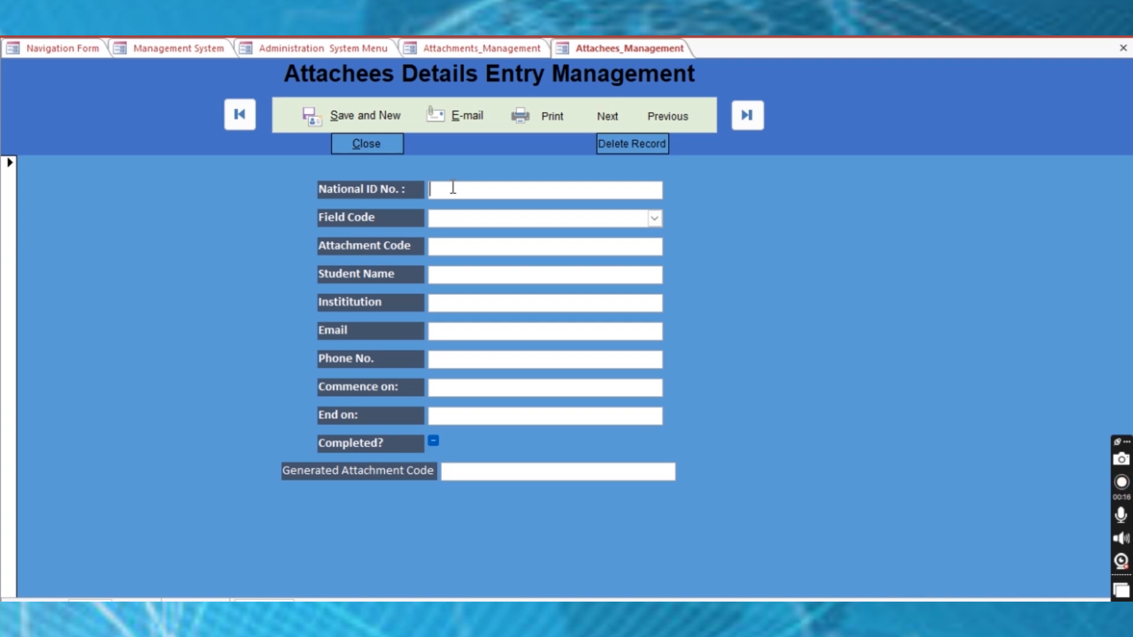
pyautogui.click(447, 217)
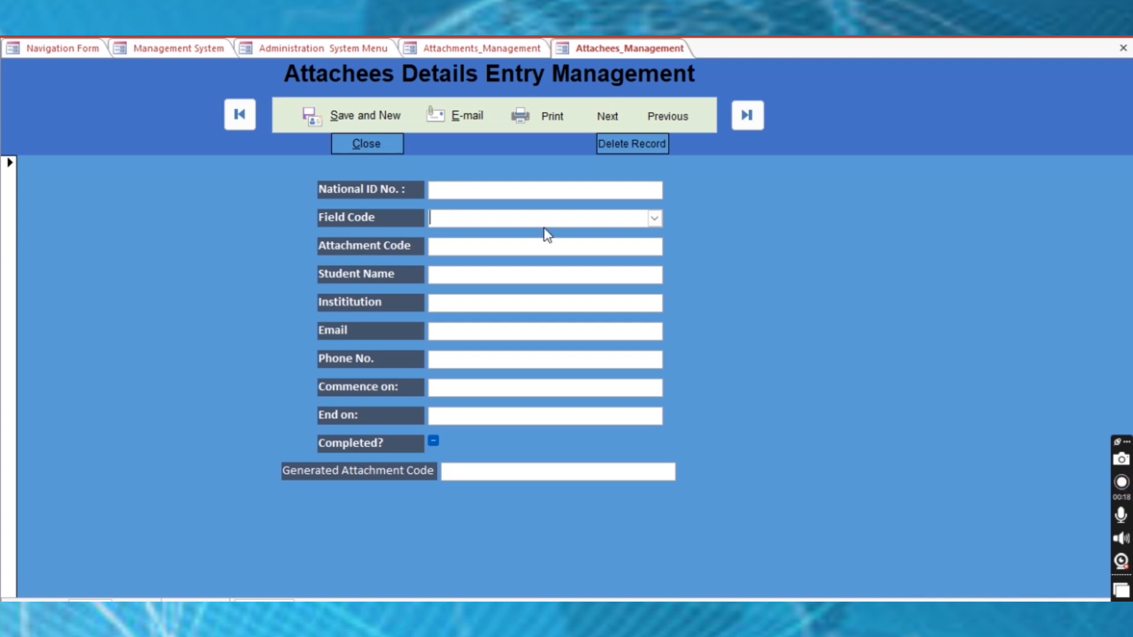
pyautogui.click(653, 218)
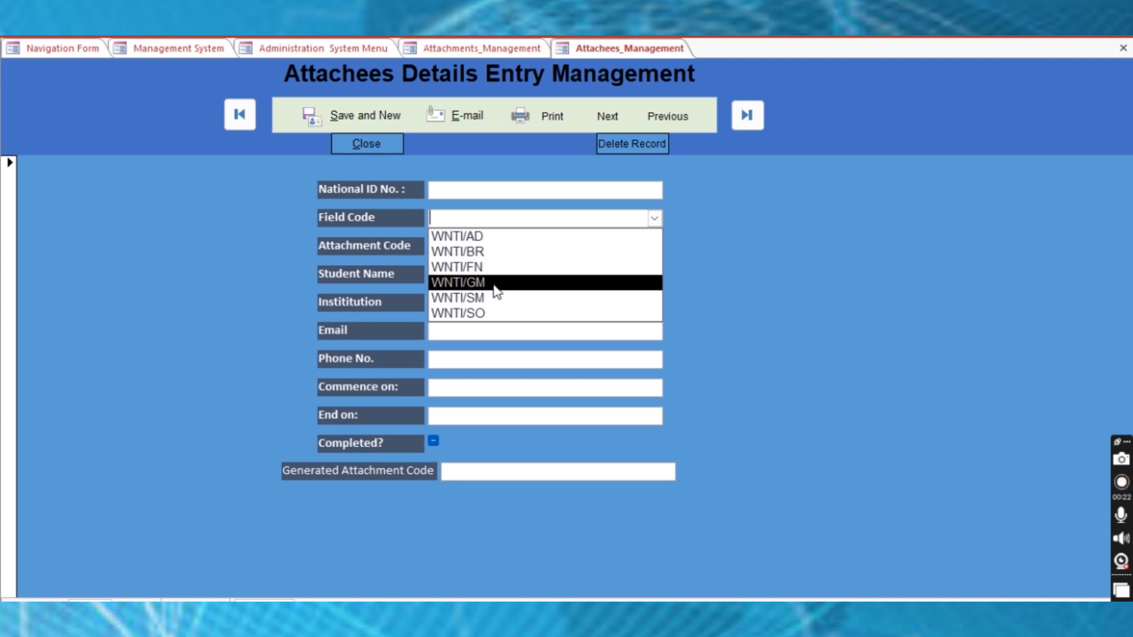
pyautogui.click(719, 351)
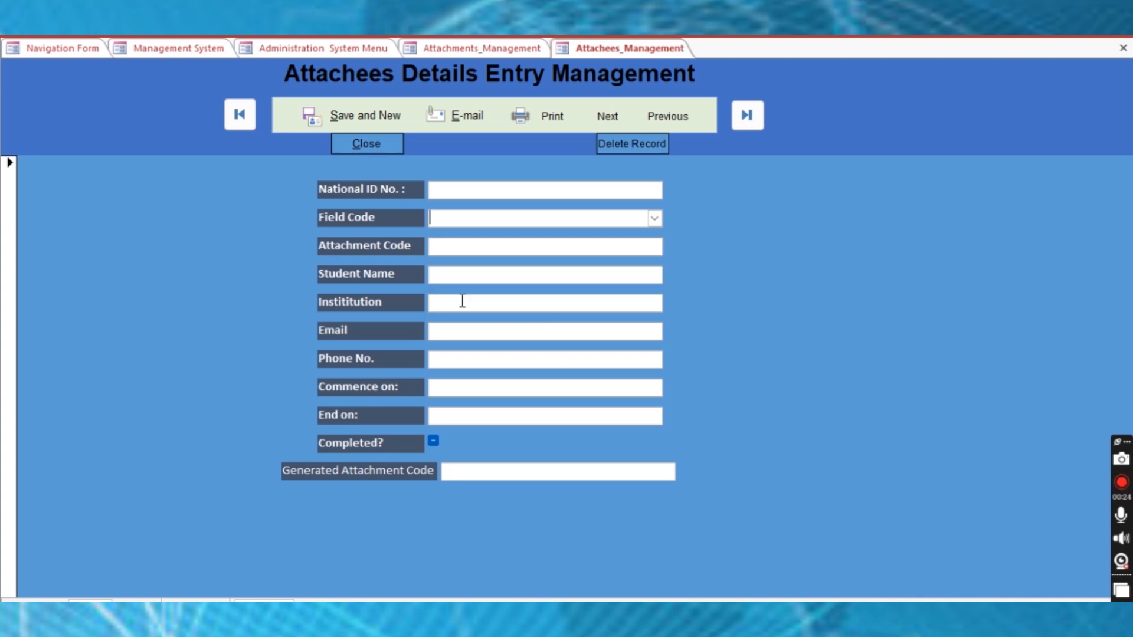
pyautogui.click(445, 246)
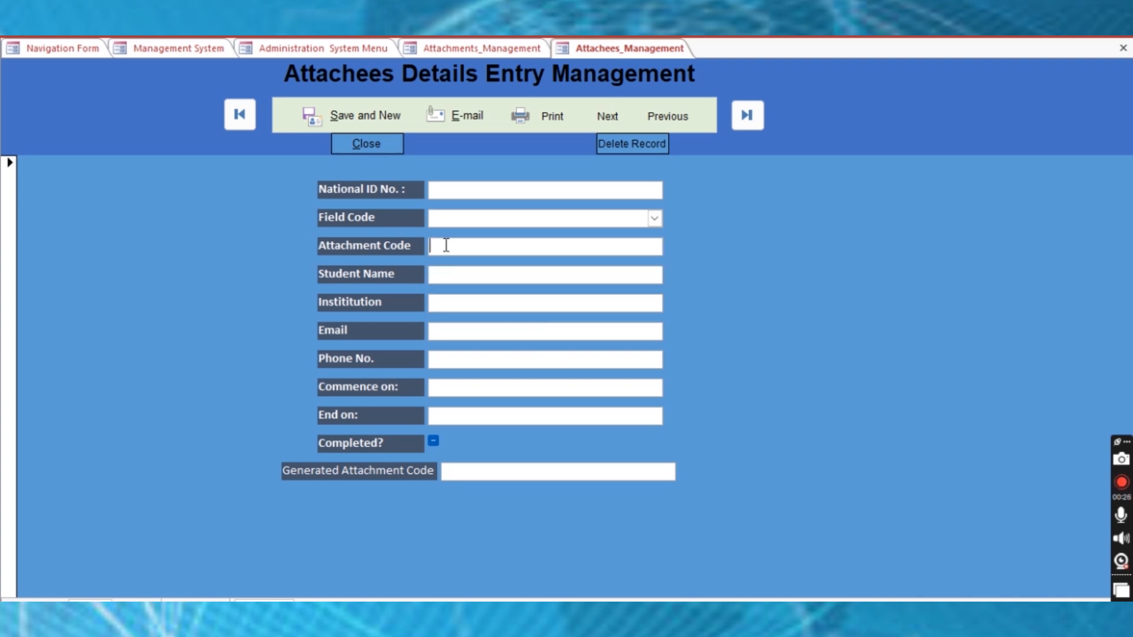
pyautogui.click(457, 278)
pyautogui.click(452, 305)
pyautogui.click(456, 328)
pyautogui.click(466, 360)
pyautogui.click(453, 387)
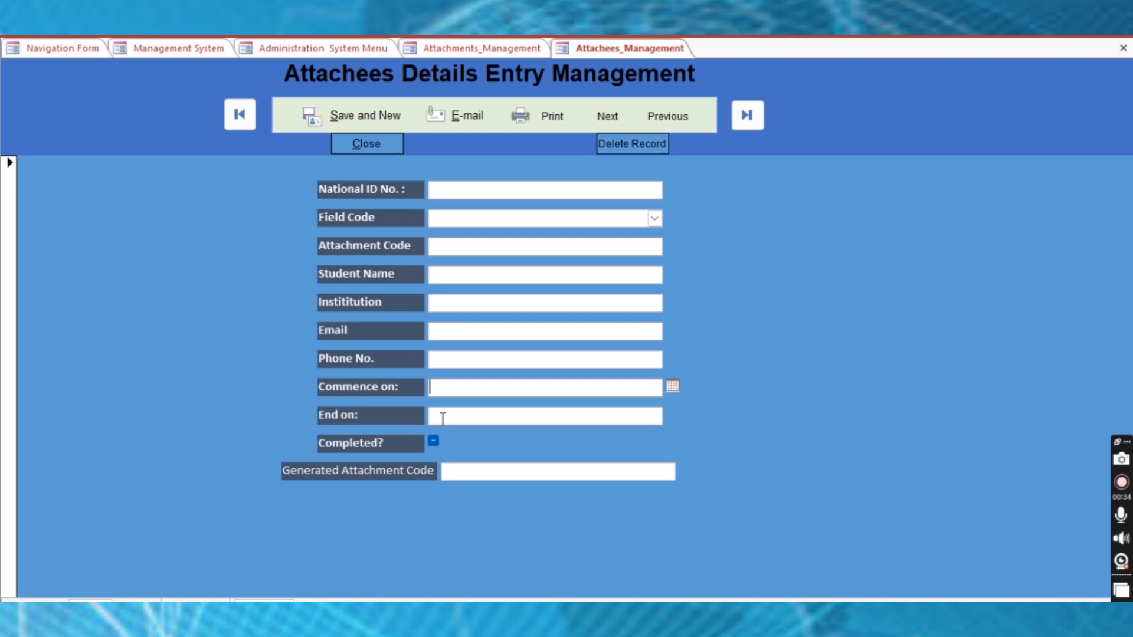
pyautogui.click(442, 418)
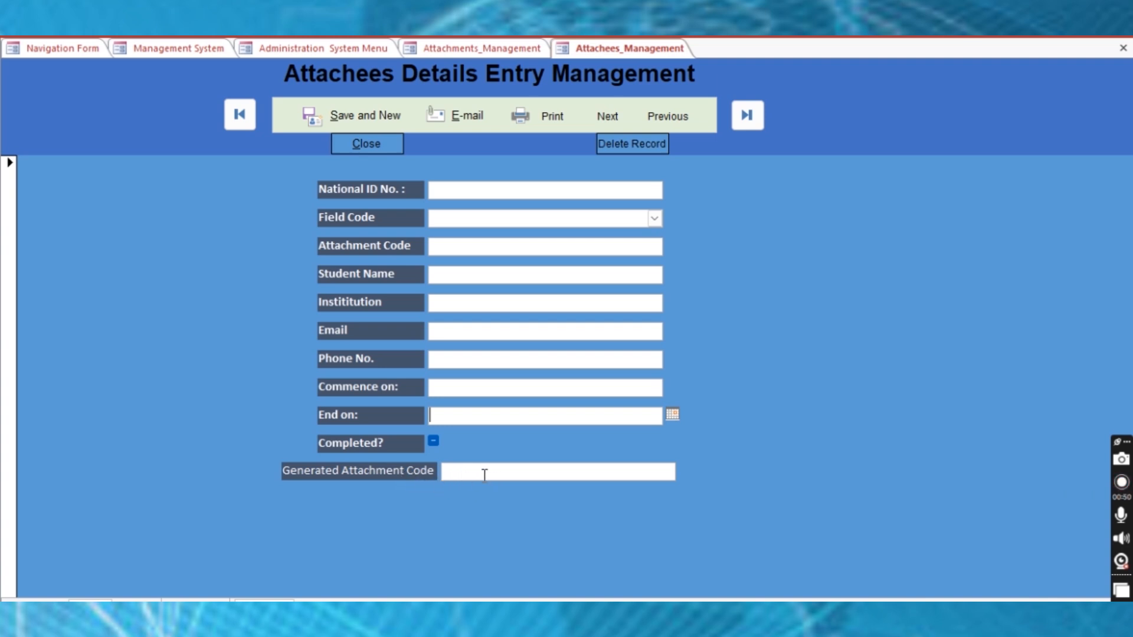
pyautogui.click(367, 145)
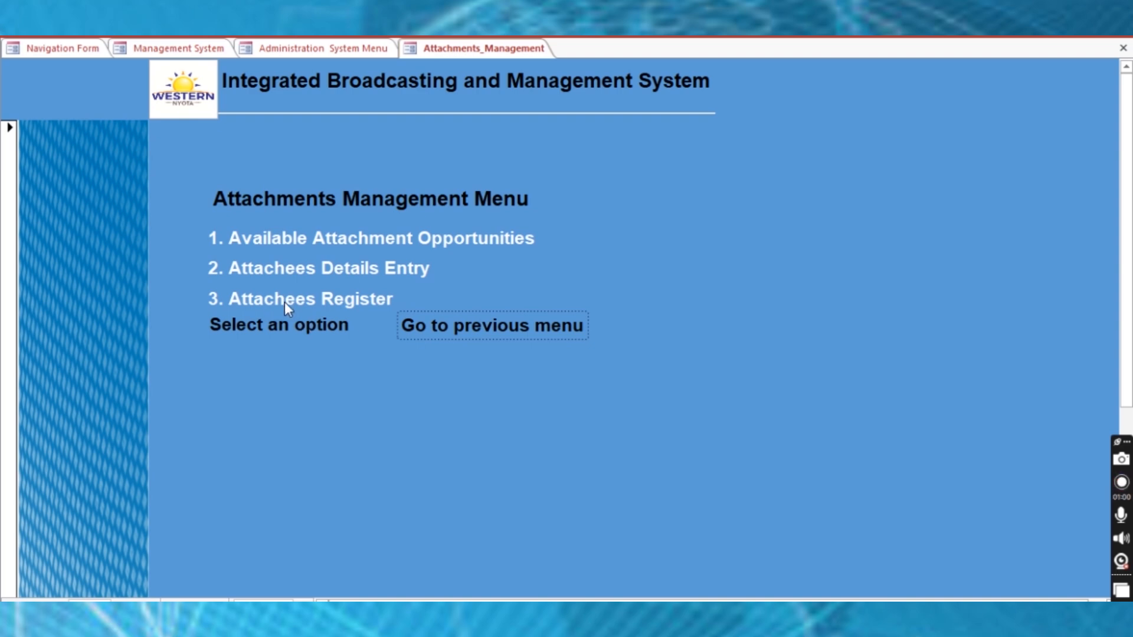
pyautogui.click(320, 297)
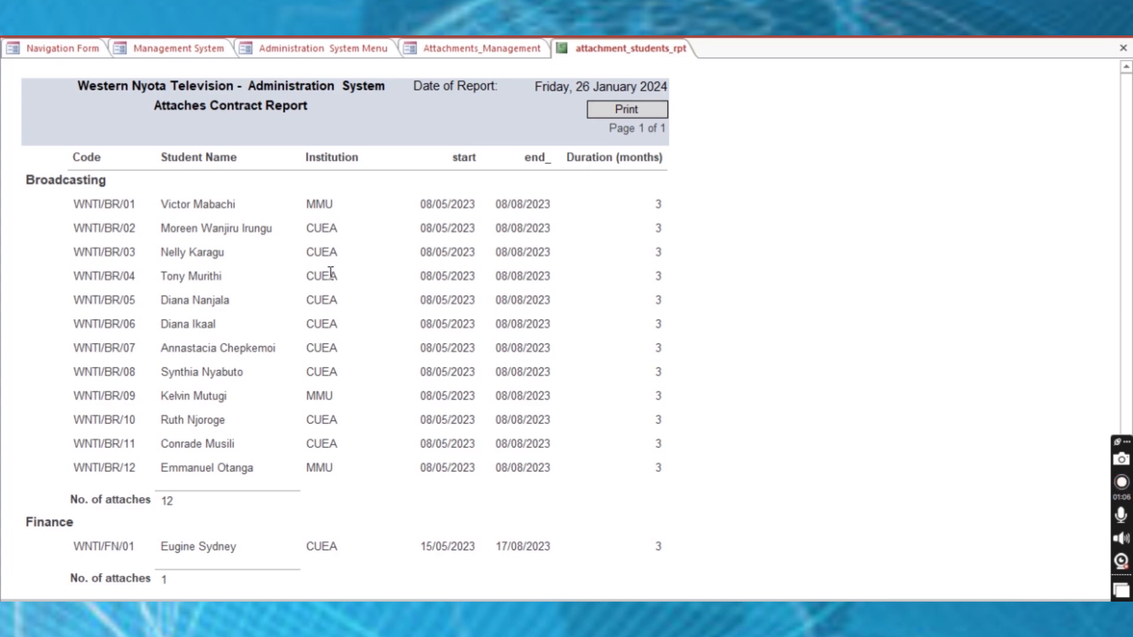
pyautogui.scroll(-1, 330, 272)
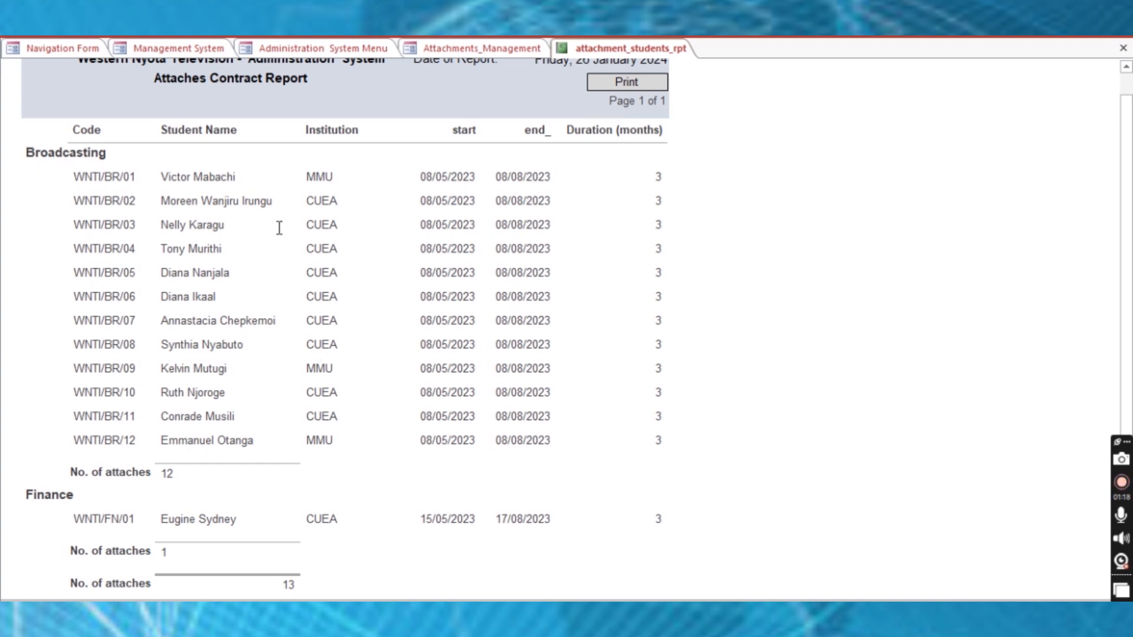
pyautogui.scroll(-1, 296, 354)
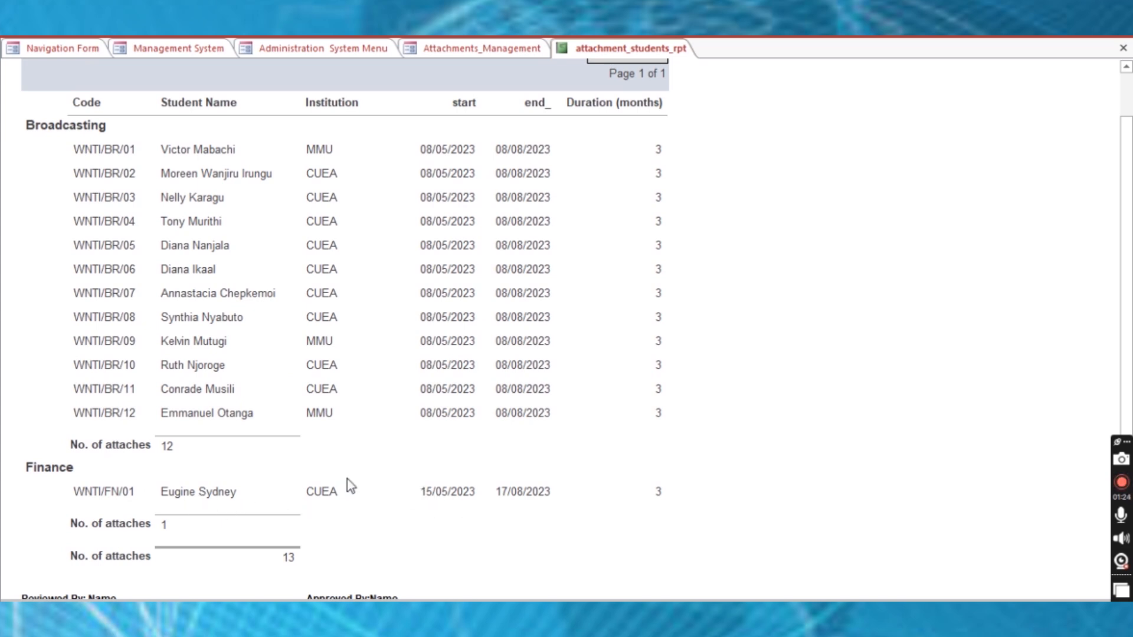
pyautogui.scroll(2, 348, 485)
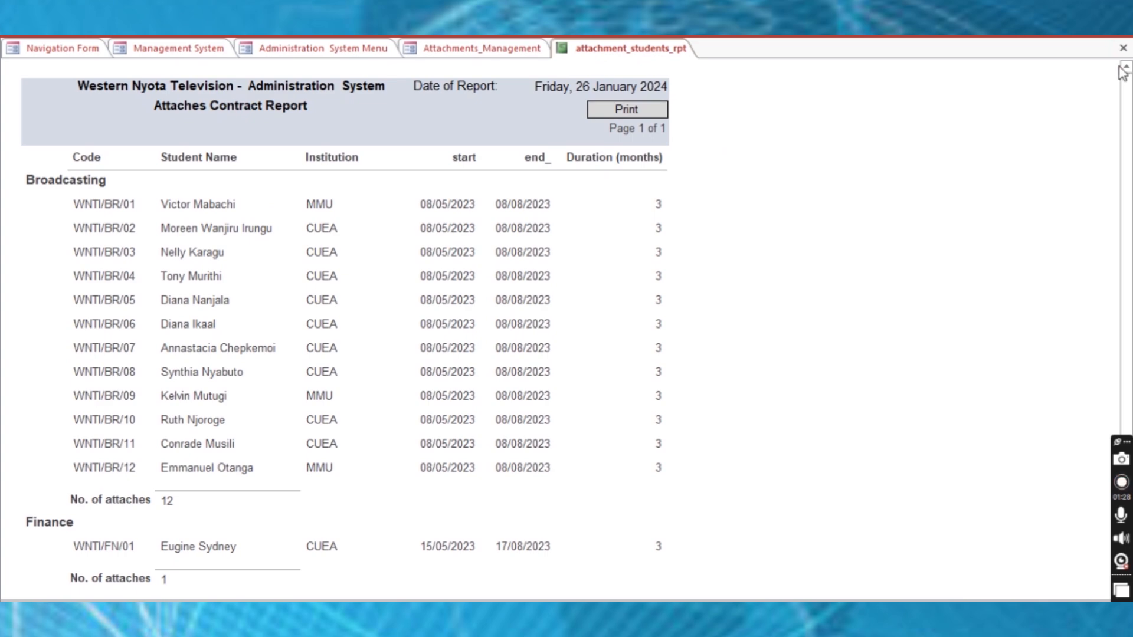
pyautogui.click(1124, 49)
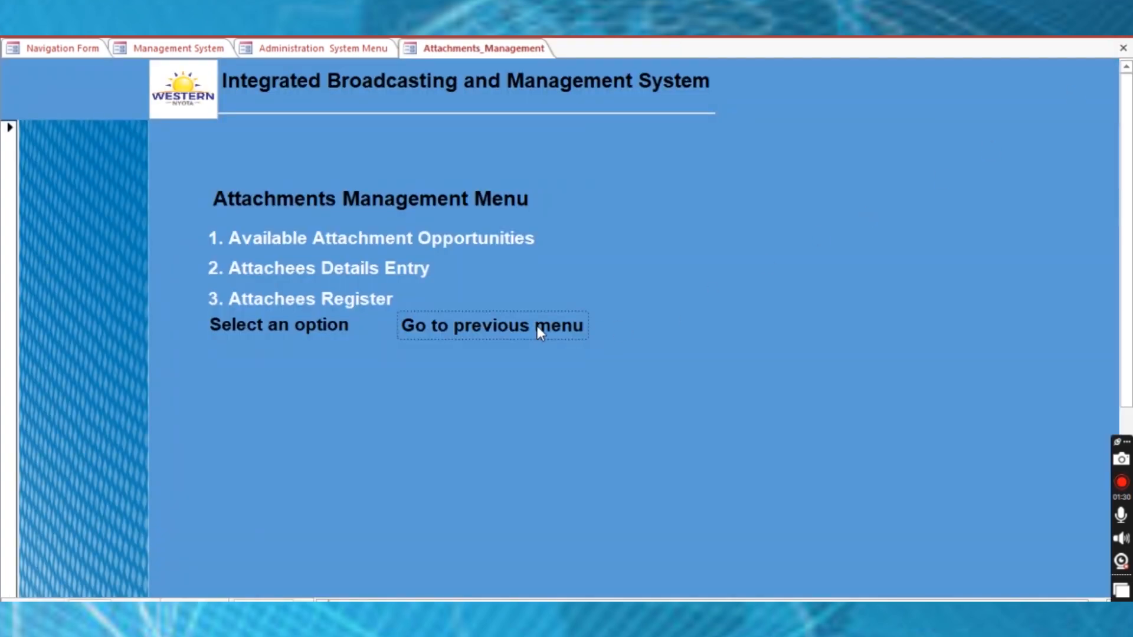
# Close the Attachments Management and Administration System menus, then go to 3. Administration System
pyautogui.click(1123, 49)
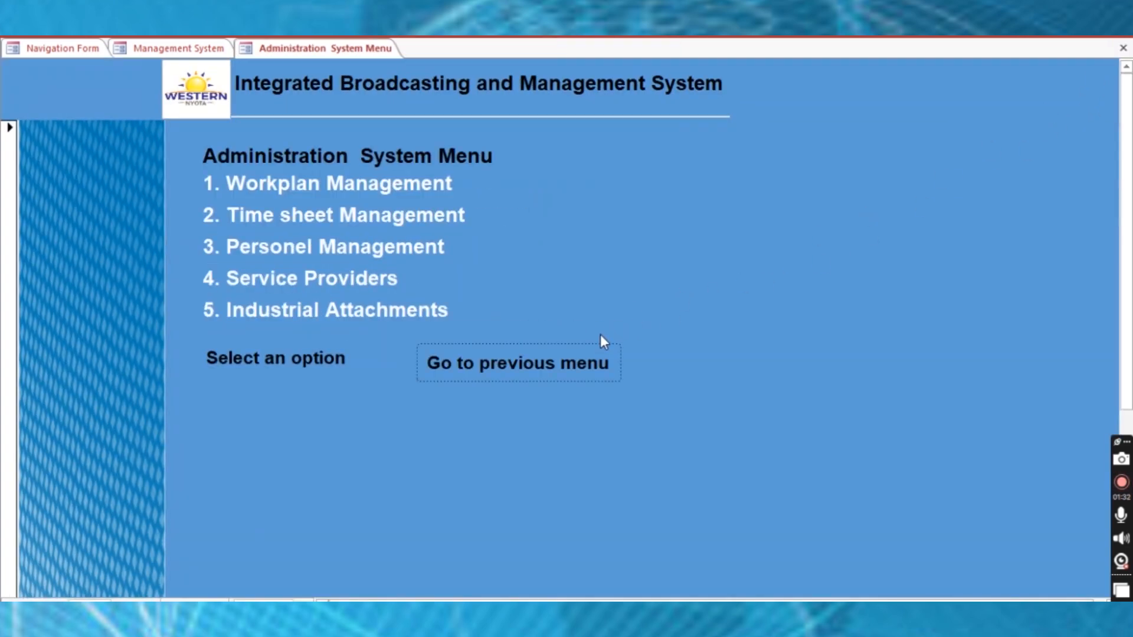
pyautogui.click(1123, 49)
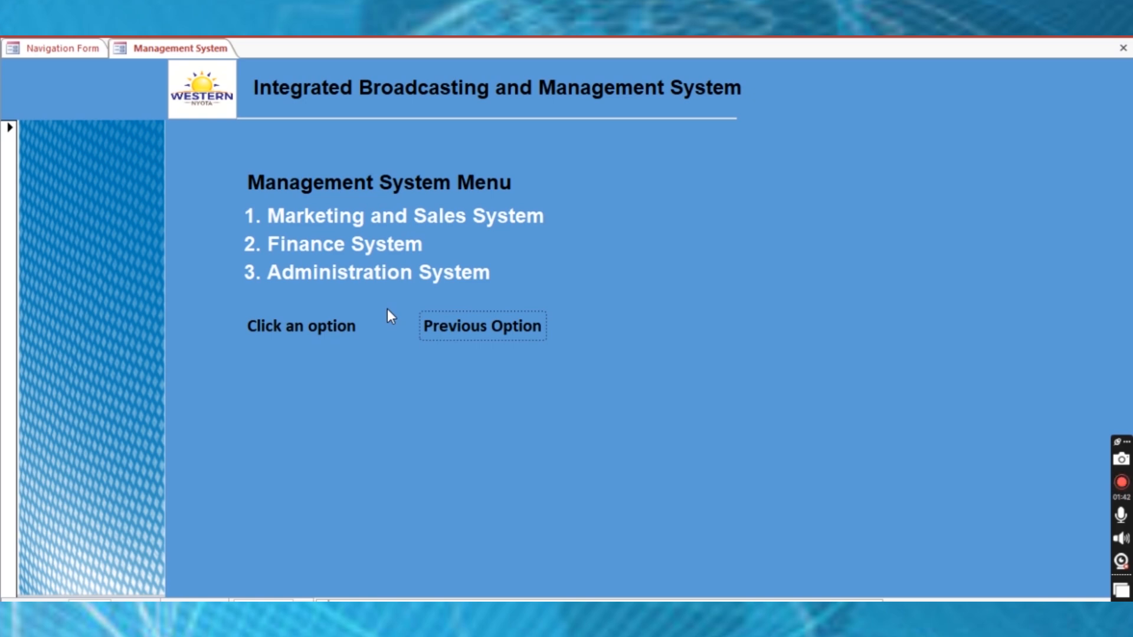
pyautogui.click(372, 278)
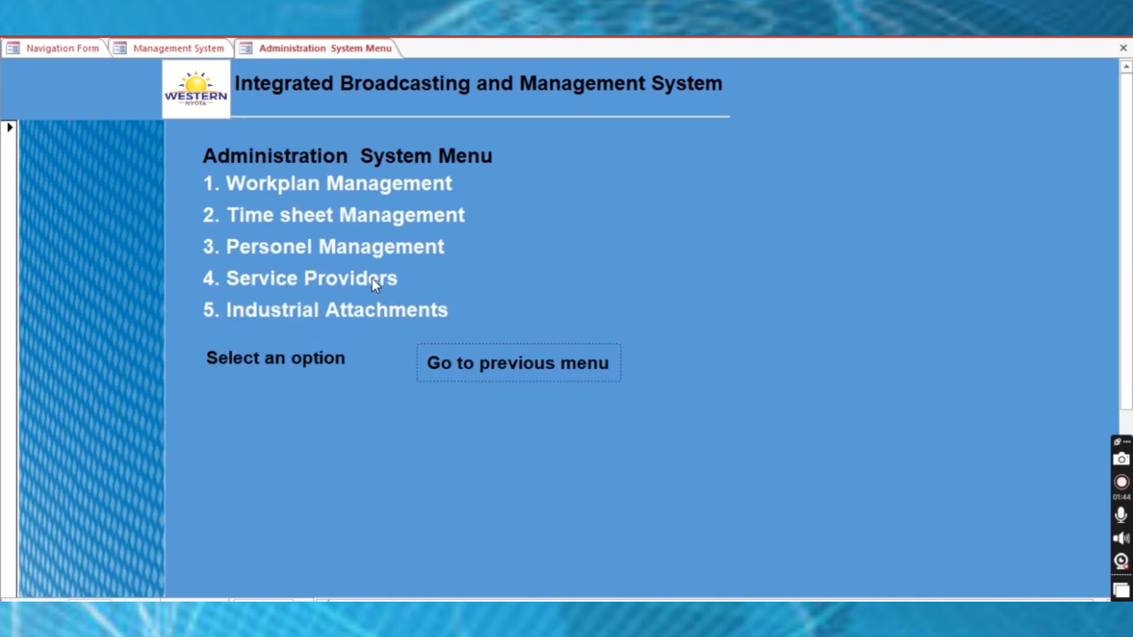